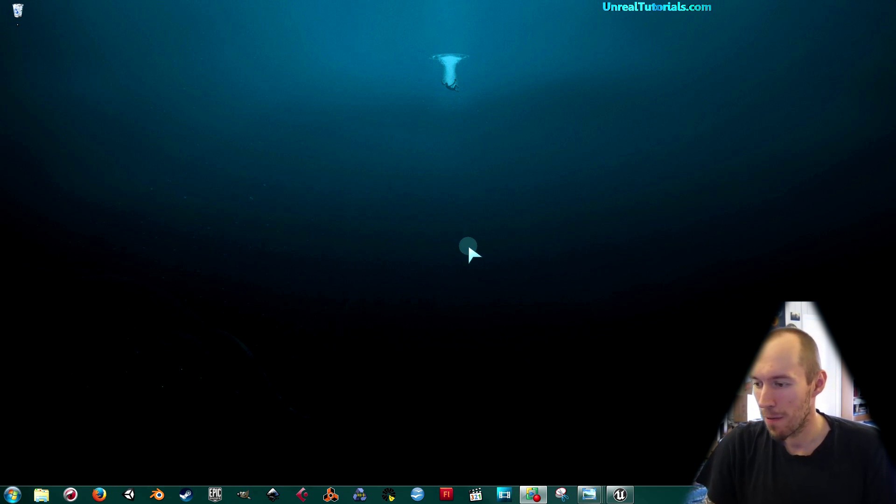
# Delete the First Person Template floor text from the level.
pyautogui.click(619, 494)
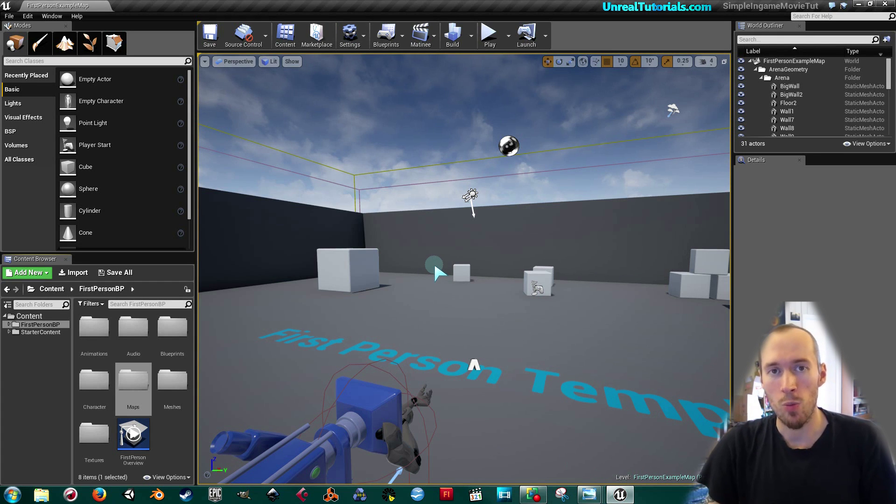
pyautogui.moveTo(424, 261); pyautogui.dragTo(422, 279, button='right')
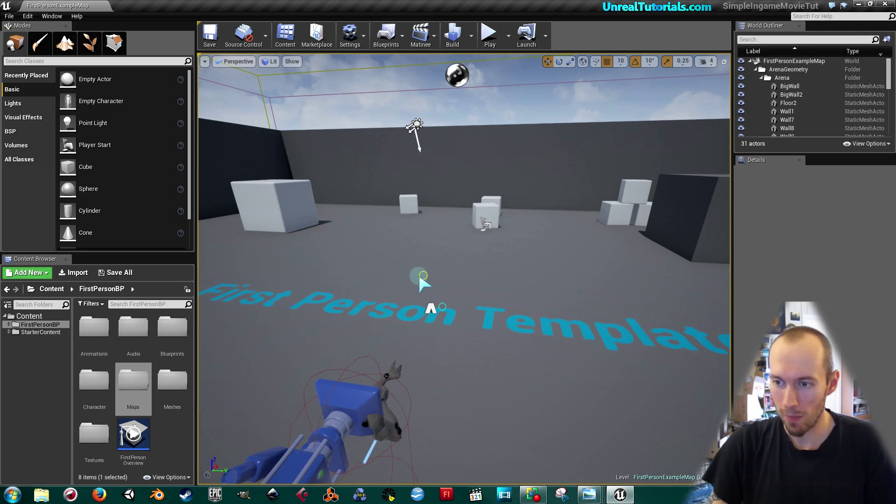
pyautogui.click(364, 307)
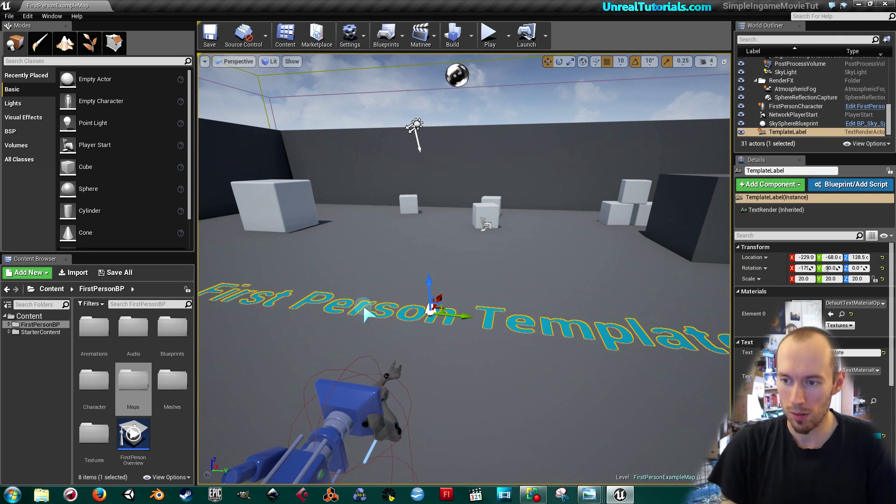
pyautogui.press('Delete')
# Select the dark cube BigWall and move it right and back across the arena floor.
pyautogui.moveTo(353, 308); pyautogui.dragTo(376, 301, button='right')
pyautogui.press('w')
pyautogui.moveTo(404, 249); pyautogui.dragTo(405, 245, button='right')
pyautogui.click(404, 245)
pyautogui.moveTo(349, 273); pyautogui.dragTo(576, 287)
pyautogui.moveTo(576, 287); pyautogui.dragTo(577, 287, button='right')
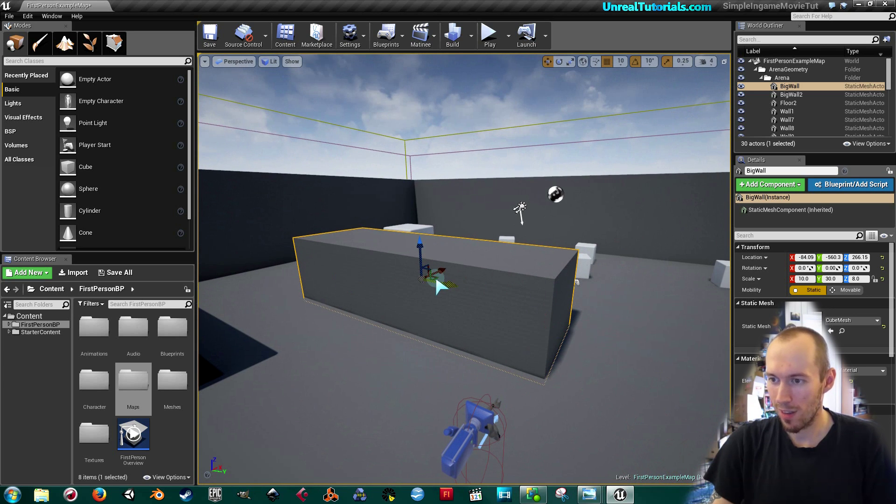
pyautogui.moveTo(434, 275); pyautogui.dragTo(613, 276)
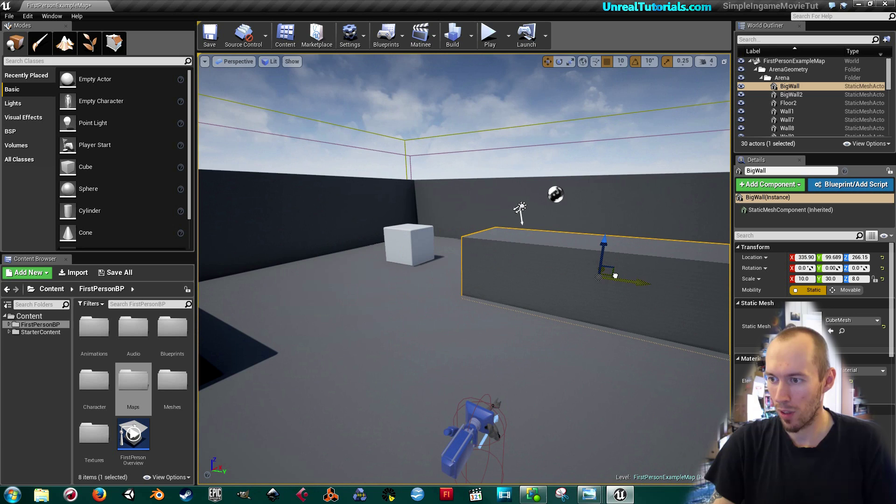
pyautogui.moveTo(613, 276); pyautogui.dragTo(613, 276, button='right')
pyautogui.moveTo(517, 284); pyautogui.dragTo(517, 284, button='right')
# Scale BigWall into a thin, tall upright panel of 0.75 × 10.25 × 7.0.
pyautogui.press('e')
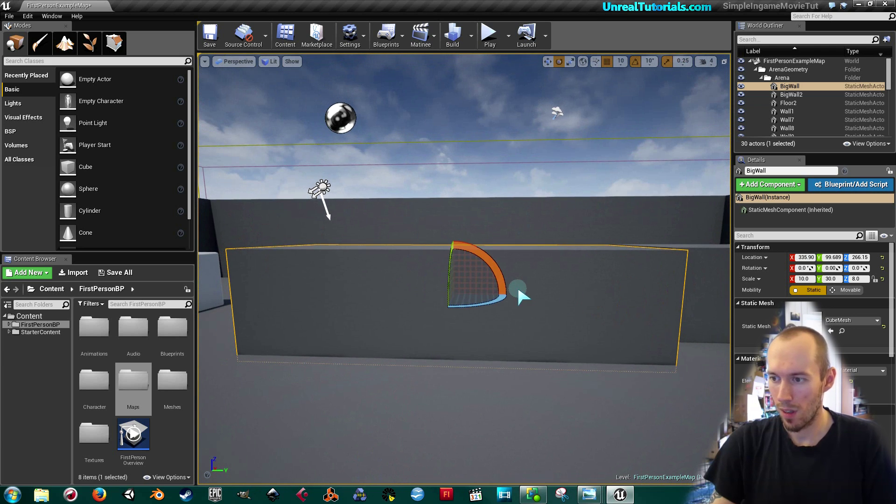
pyautogui.press('r')
pyautogui.moveTo(485, 293); pyautogui.dragTo(410, 282)
pyautogui.moveTo(540, 304); pyautogui.dragTo(494, 305)
pyautogui.moveTo(418, 199); pyautogui.dragTo(290, 190)
pyautogui.moveTo(497, 270); pyautogui.dragTo(497, 270)
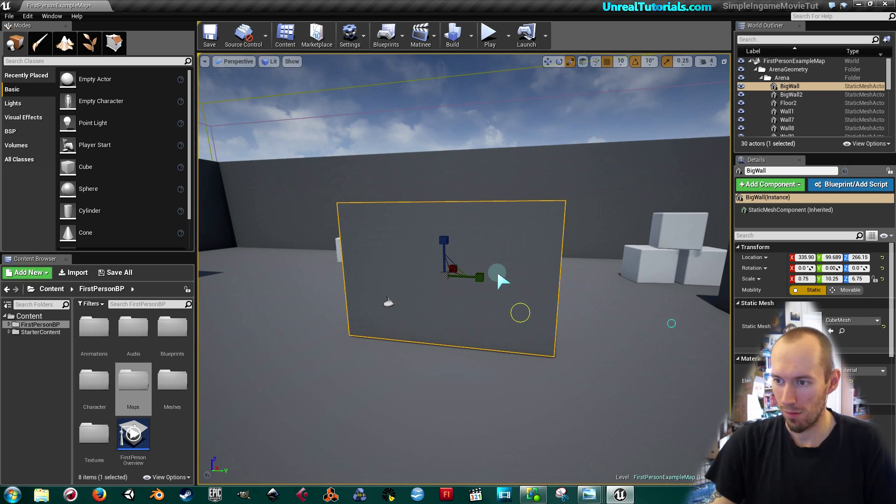
pyautogui.moveTo(443, 236); pyautogui.dragTo(443, 229)
pyautogui.press('w')
pyautogui.moveTo(424, 297); pyautogui.dragTo(423, 297)
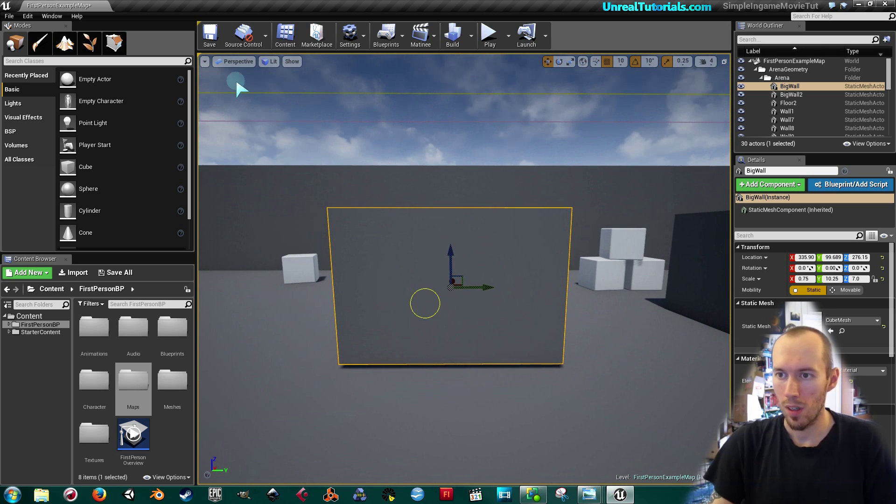
# Save the map, then add a SimpleIngameMovie folder under Content and open it.
pyautogui.click(209, 36)
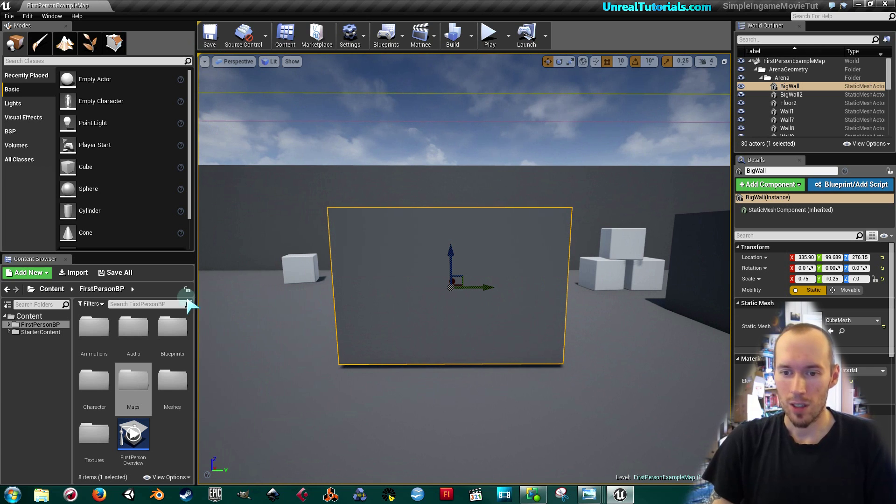
pyautogui.click(27, 317)
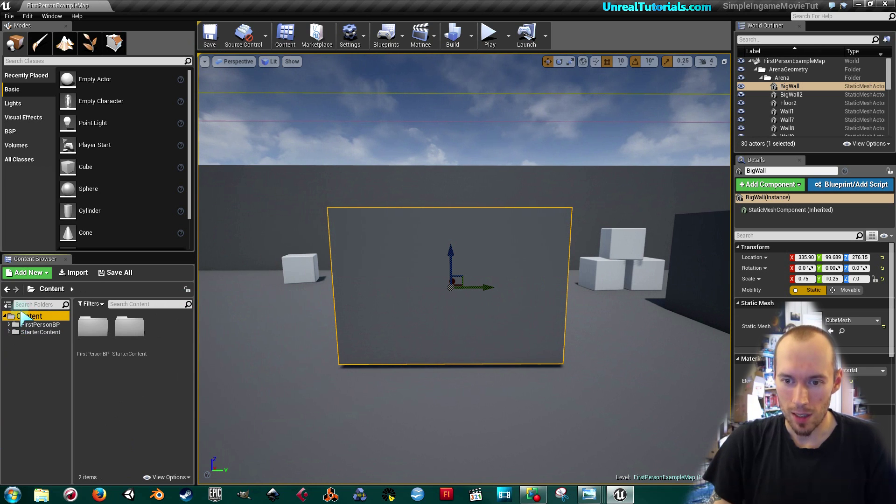
pyautogui.click(27, 272)
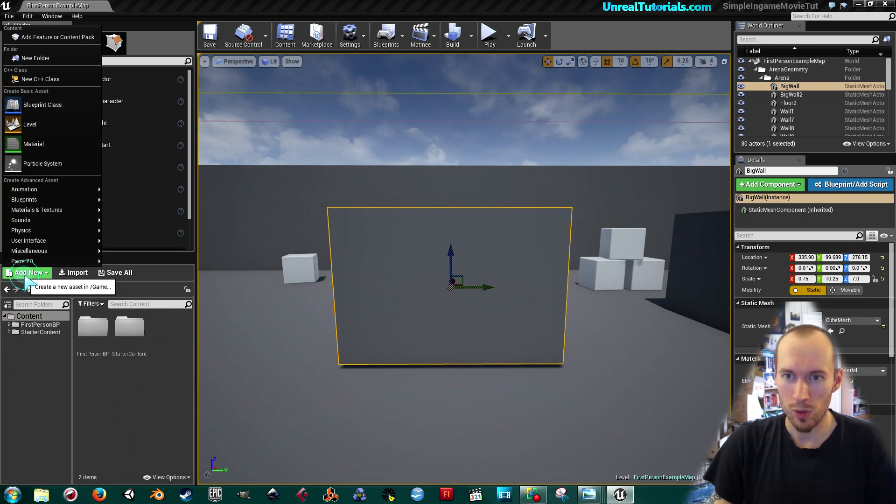
pyautogui.click(37, 60)
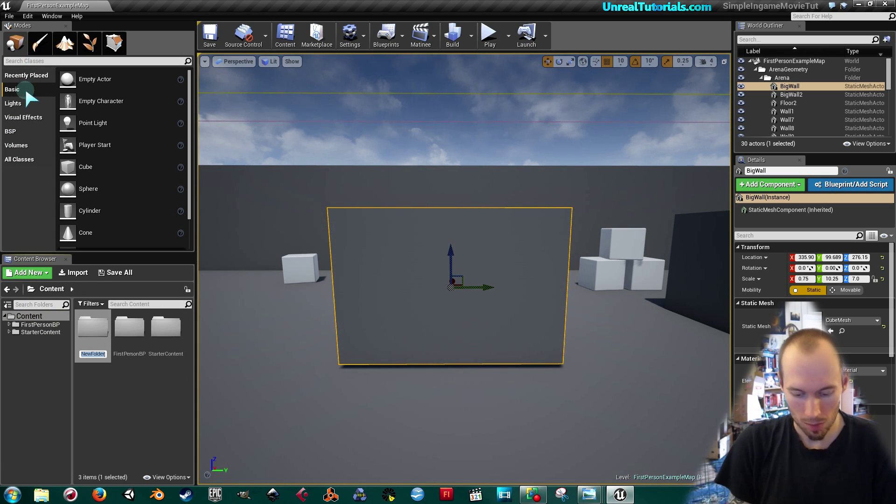
pyautogui.write('Simp')
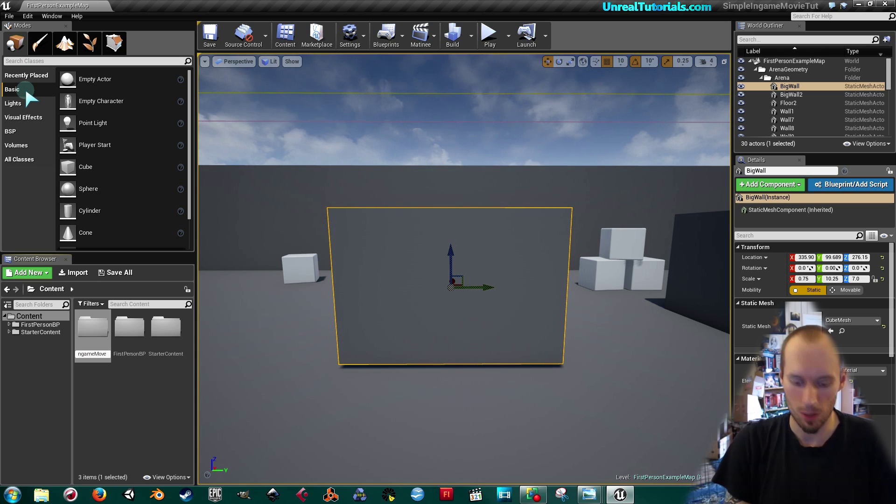
pyautogui.press('Return')
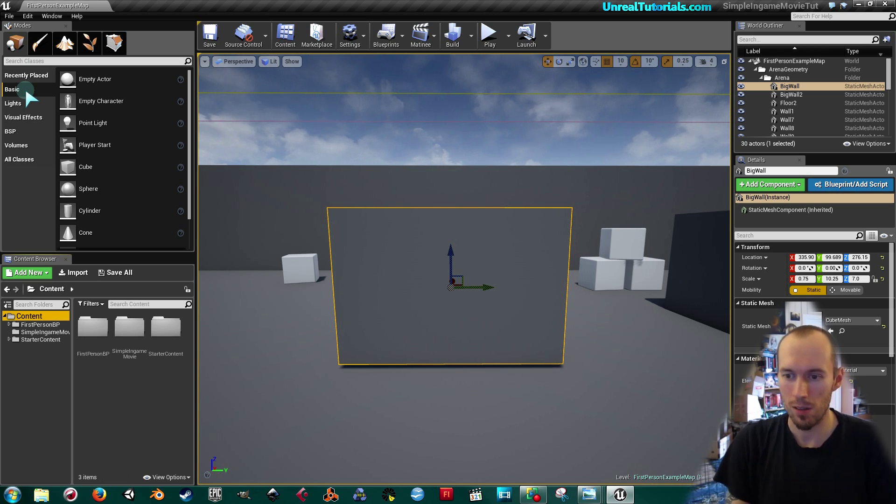
pyautogui.click(133, 344)
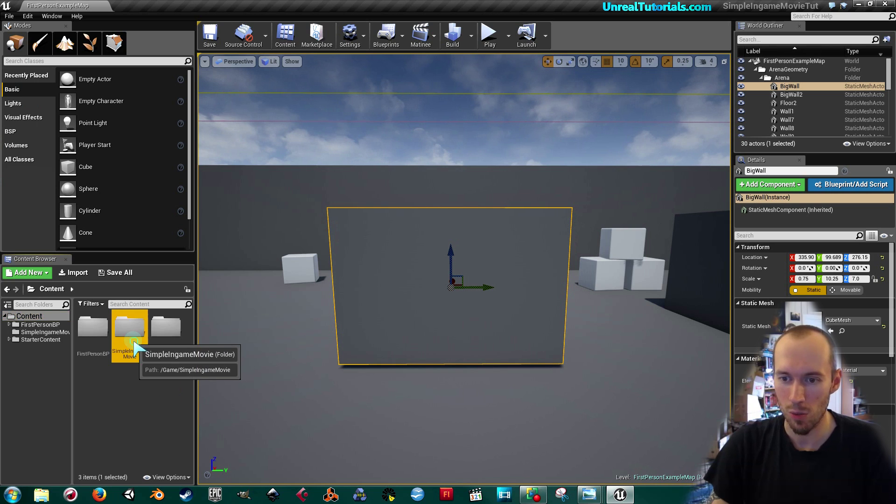
pyautogui.doubleClick(133, 343)
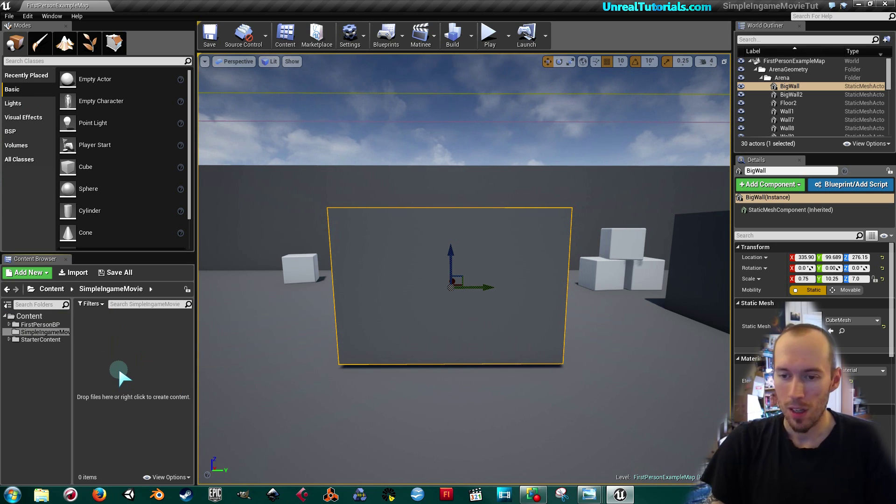
# Create a Media Player asset from Add New > Miscellaneous and name it IngameMovie.
pyautogui.rightClick(117, 333)
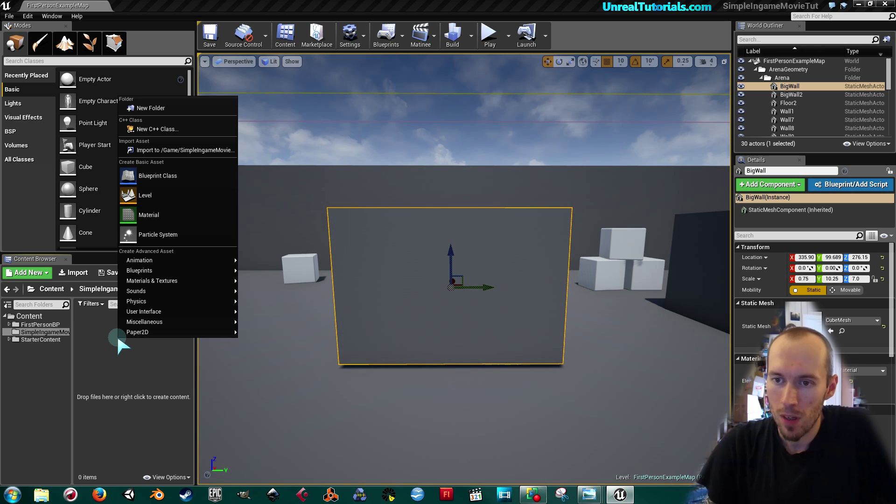
pyautogui.click(119, 345)
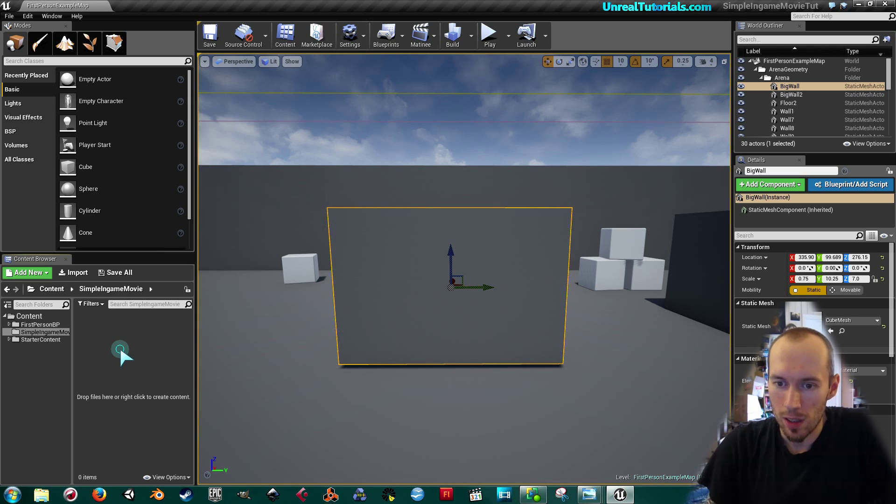
pyautogui.click(43, 273)
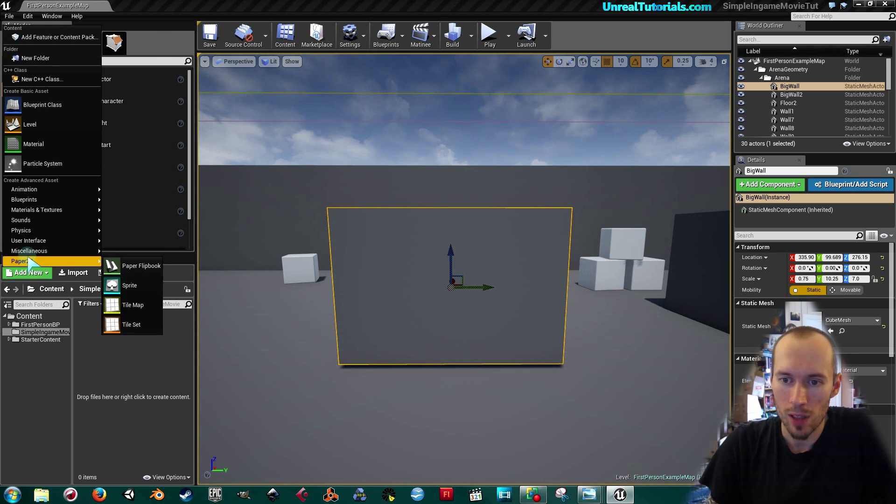
pyautogui.moveTo(27, 252)
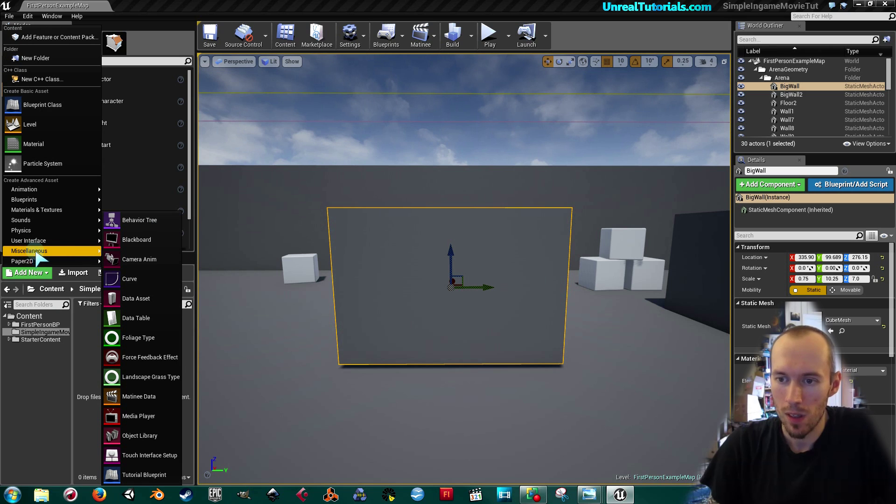
pyautogui.click(141, 418)
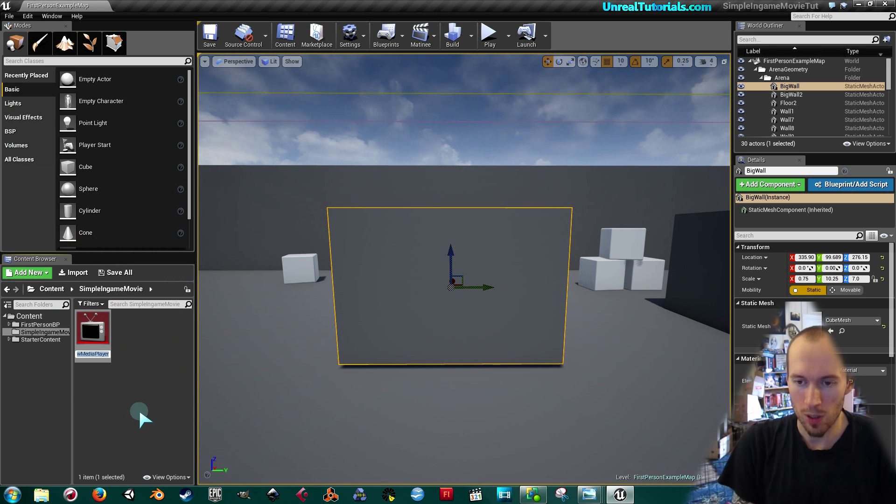
pyautogui.write('IngameMovie')
pyautogui.press('Return')
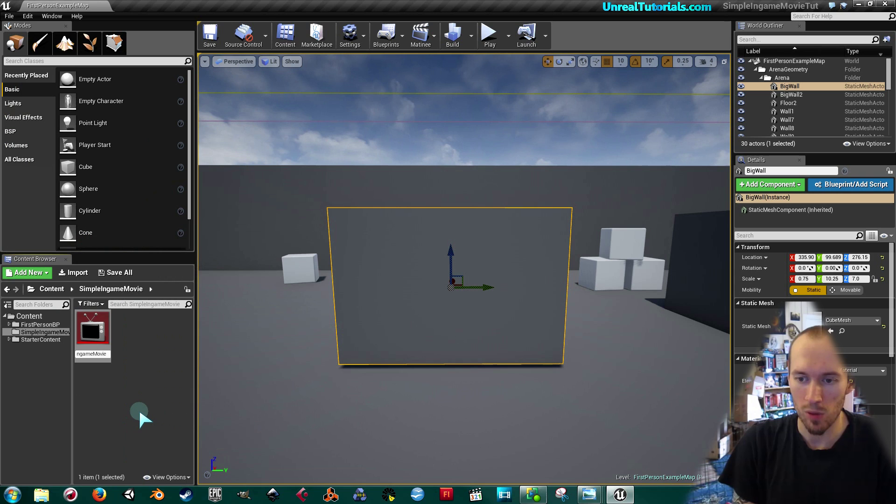
# Open IngameMovie in a docked tab beside the map, then return to FirstPersonExampleMap.
pyautogui.doubleClick(97, 332)
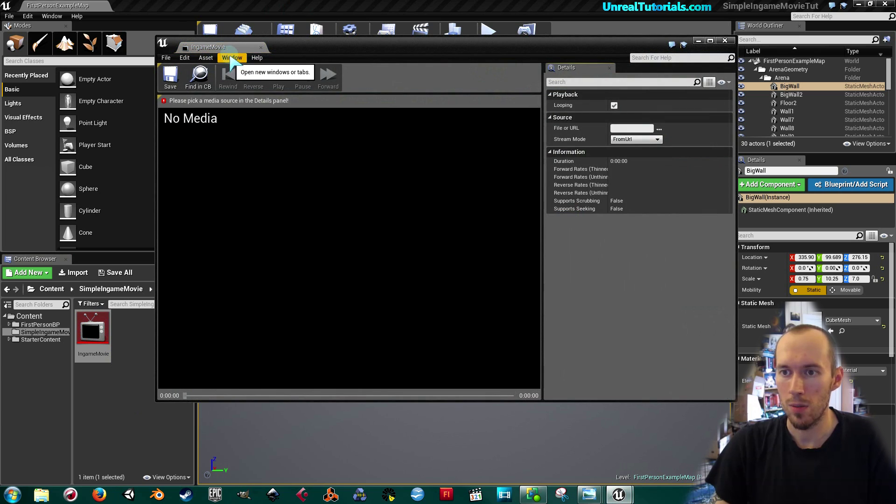
pyautogui.moveTo(227, 48); pyautogui.dragTo(160, 10)
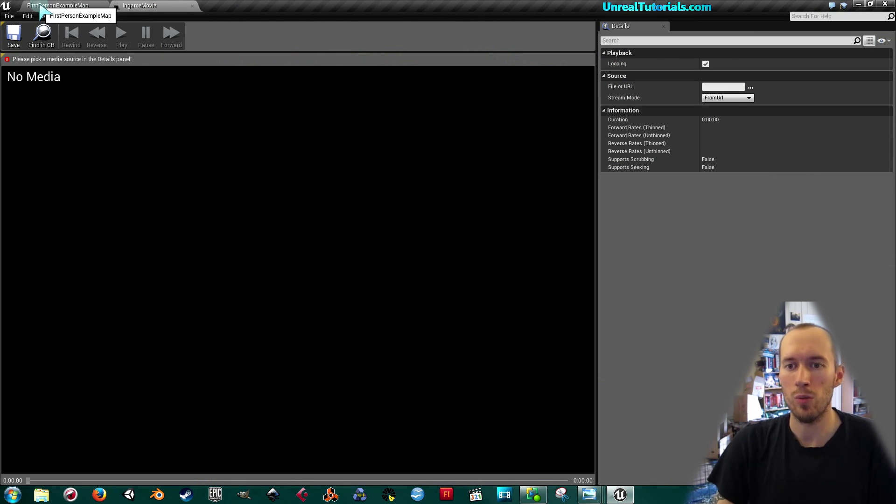
pyautogui.click(40, 7)
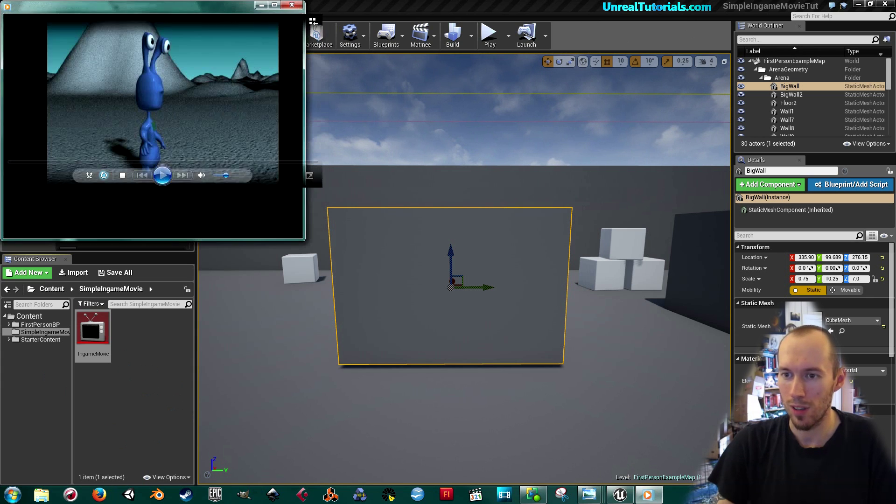
# Reposition and enlarge the alien clip's video window, then close it.
pyautogui.moveTo(224, 3); pyautogui.dragTo(358, 53)
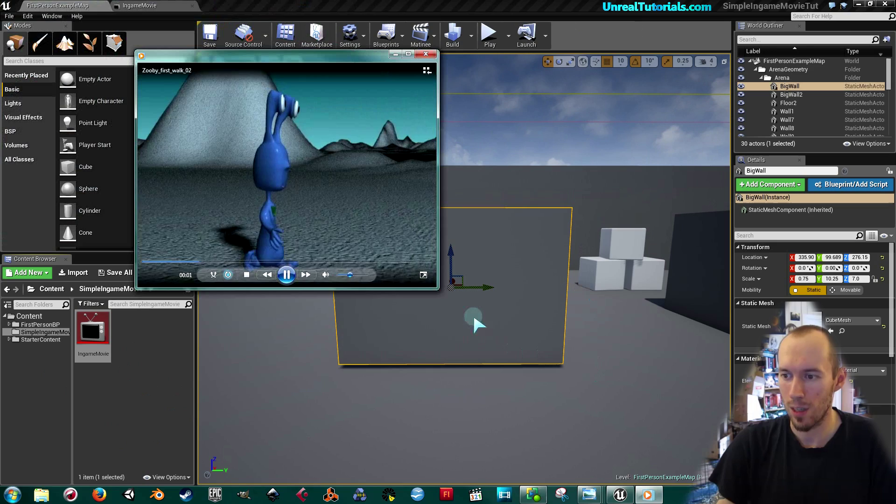
pyautogui.moveTo(445, 295); pyautogui.dragTo(488, 340)
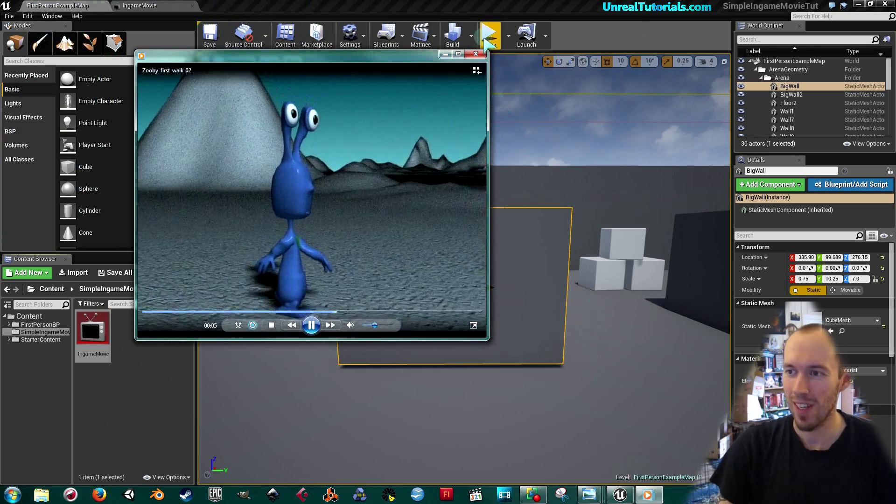
pyautogui.click(474, 54)
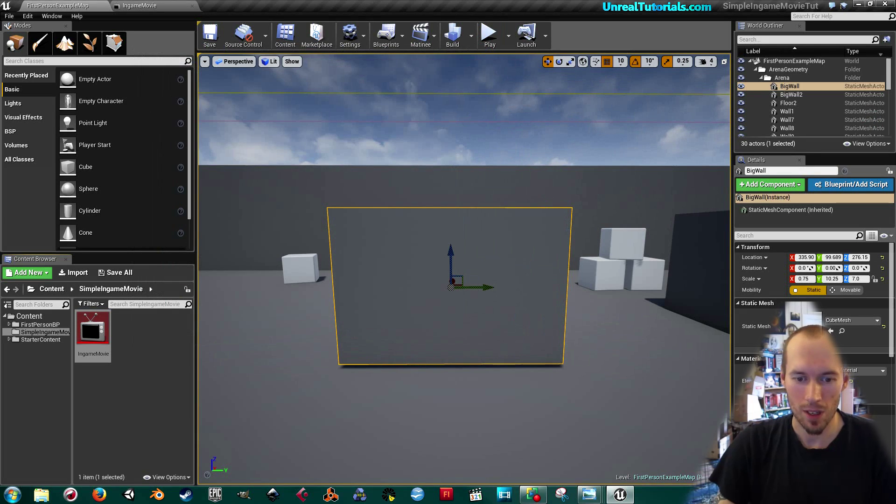
# Select Zooby_first_walk_02, then select IngameMovie in the folder.
pyautogui.click(149, 376)
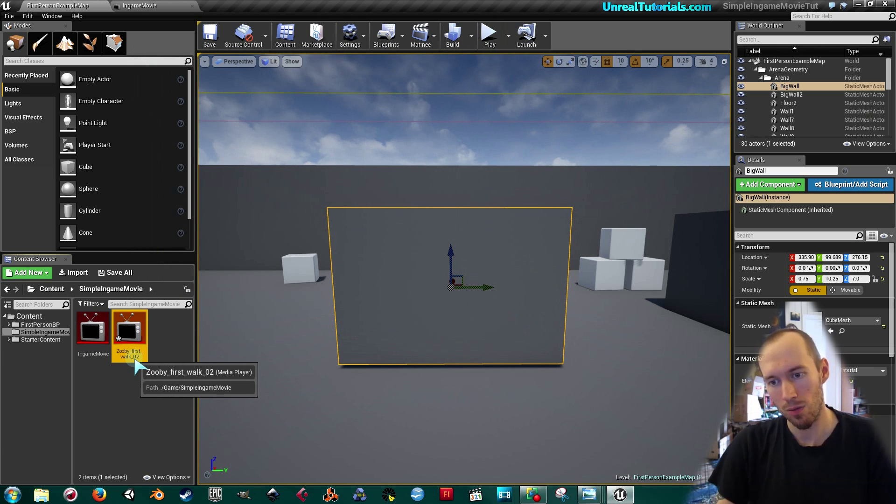
pyautogui.click(132, 348)
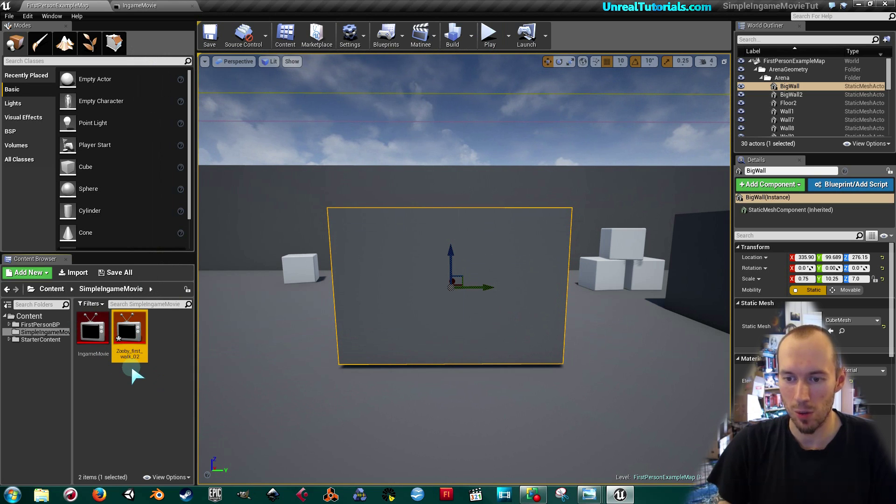
pyautogui.click(94, 331)
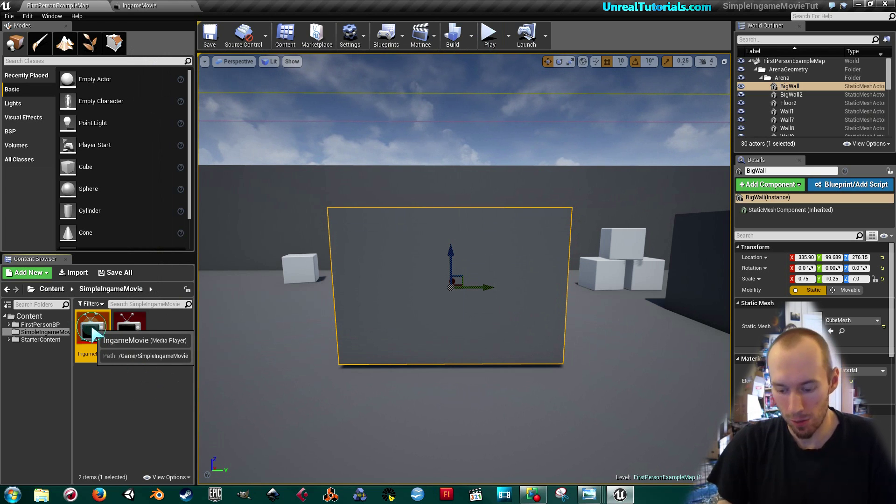
# Cancel the force delete and try Zooby_first_walk_02 as IngameMovie's source, then abandon and close it.
pyautogui.press('Delete')
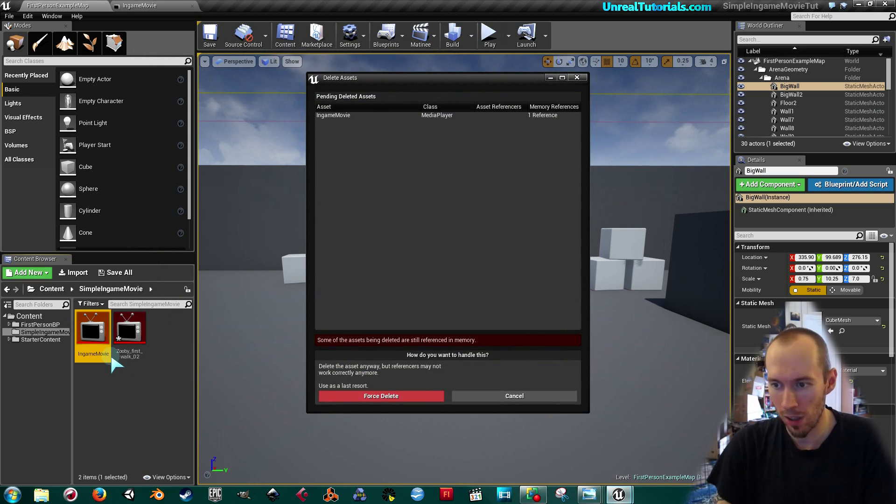
pyautogui.click(477, 397)
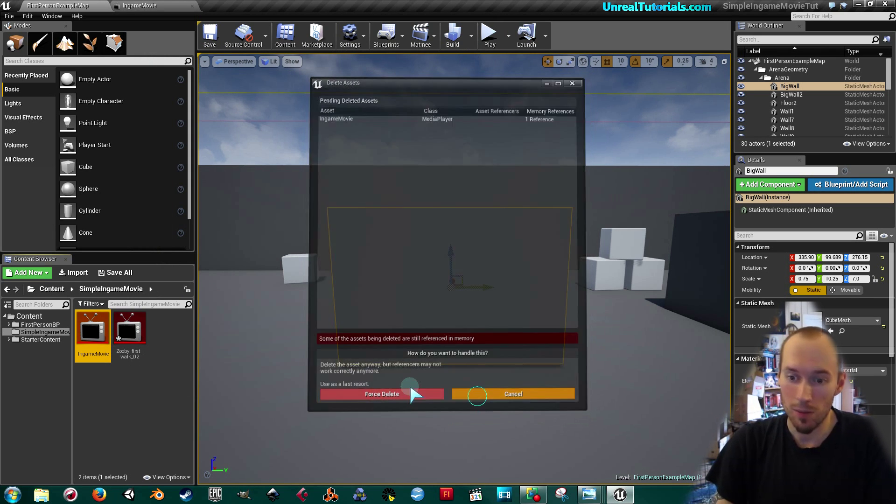
pyautogui.click(140, 6)
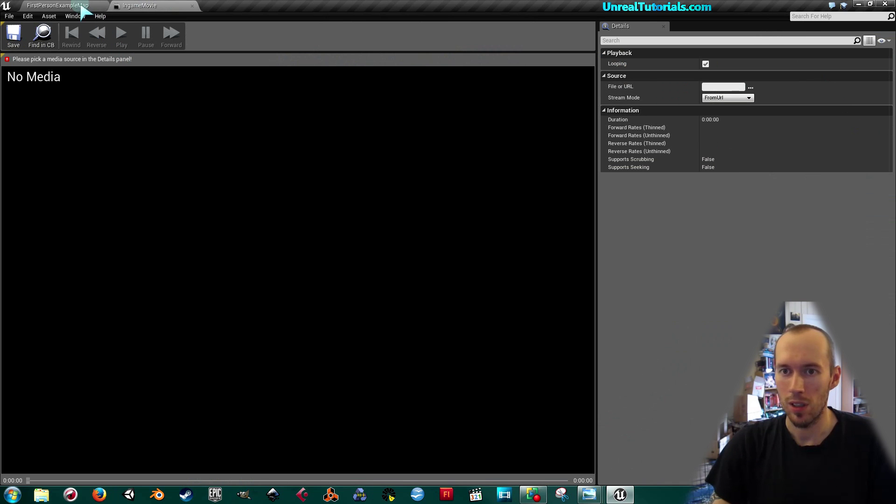
pyautogui.click(750, 88)
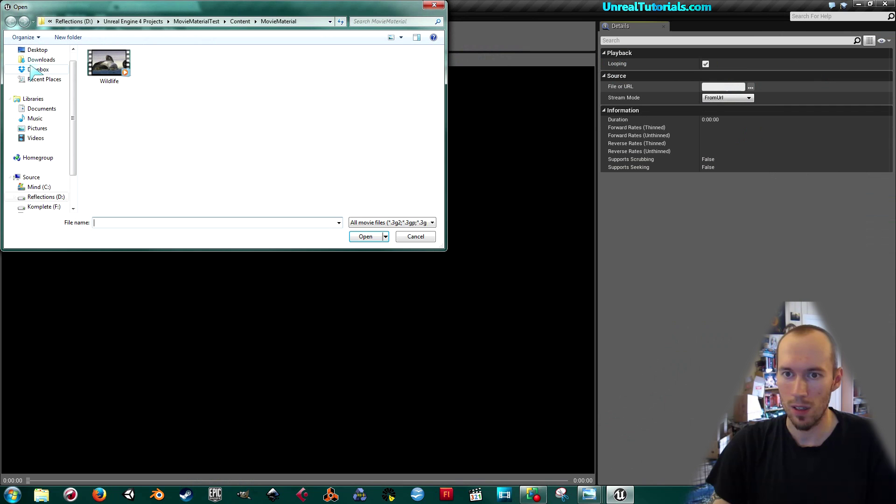
pyautogui.click(36, 50)
pyautogui.click(114, 120)
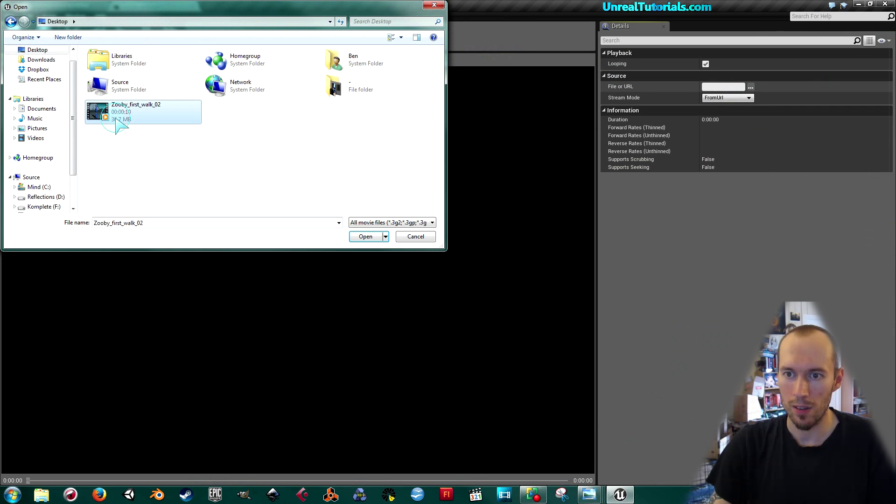
pyautogui.click(415, 237)
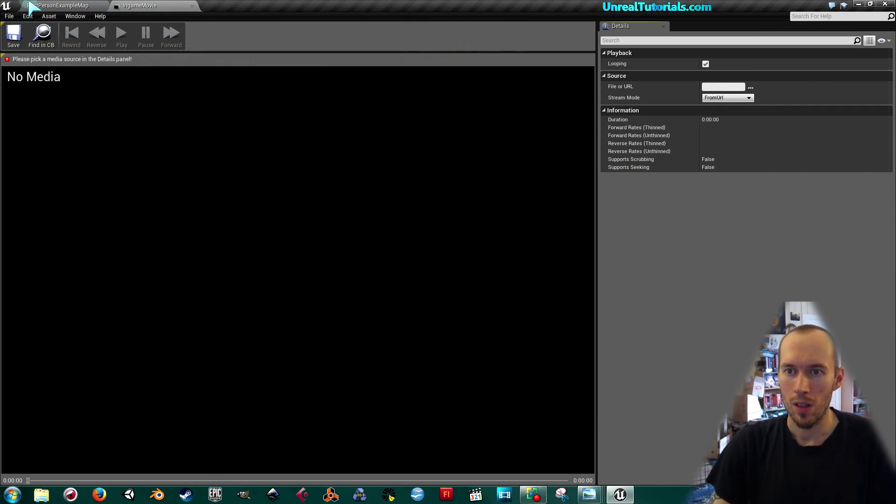
pyautogui.click(192, 5)
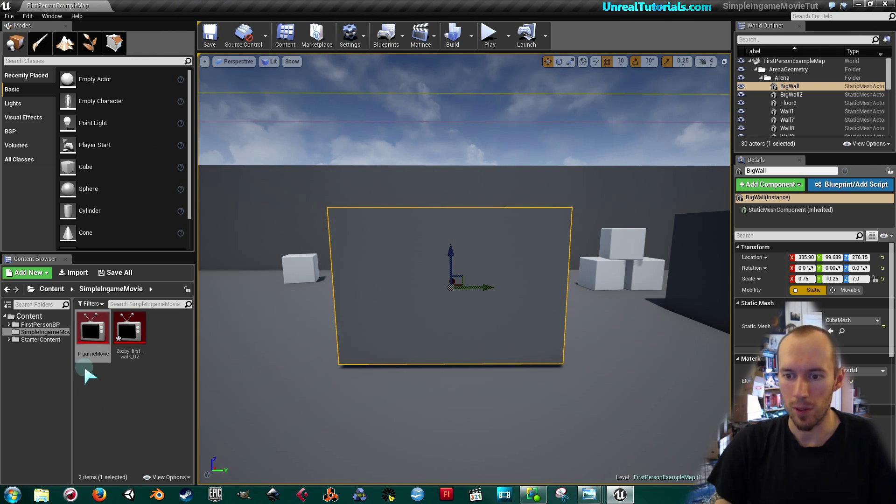
# Delete the IngameMovie asset and confirm the deletion.
pyautogui.click(94, 336)
pyautogui.press('Delete')
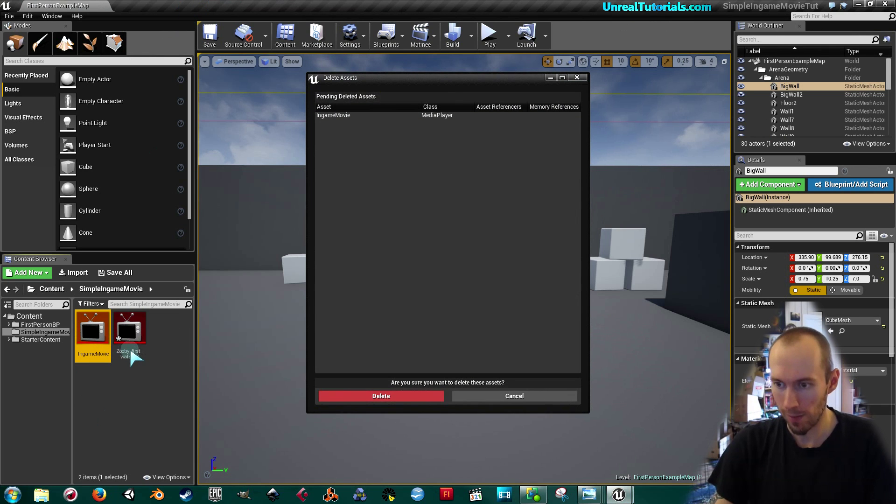
pyautogui.click(400, 397)
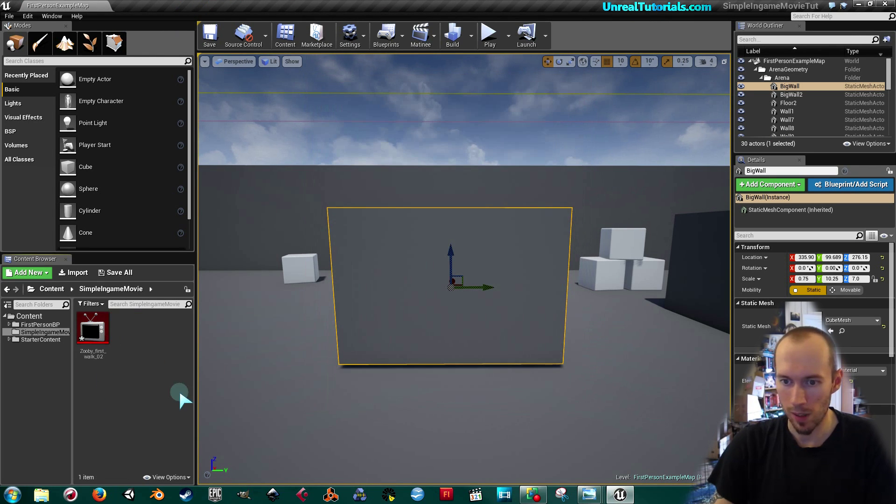
# Open Zooby_first_walk_02 in a docked tab, play then pause its preview, and return to the map.
pyautogui.doubleClick(96, 346)
pyautogui.moveTo(200, 43); pyautogui.dragTo(150, 14)
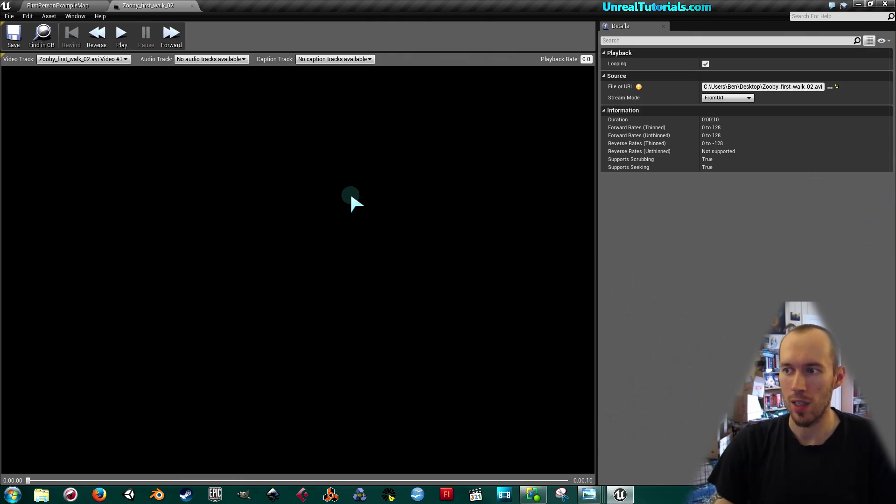
pyautogui.click(121, 34)
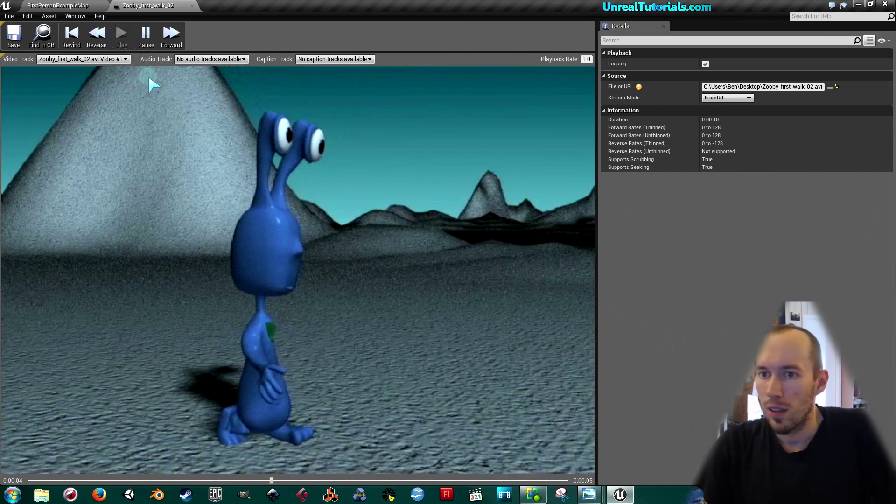
pyautogui.click(145, 35)
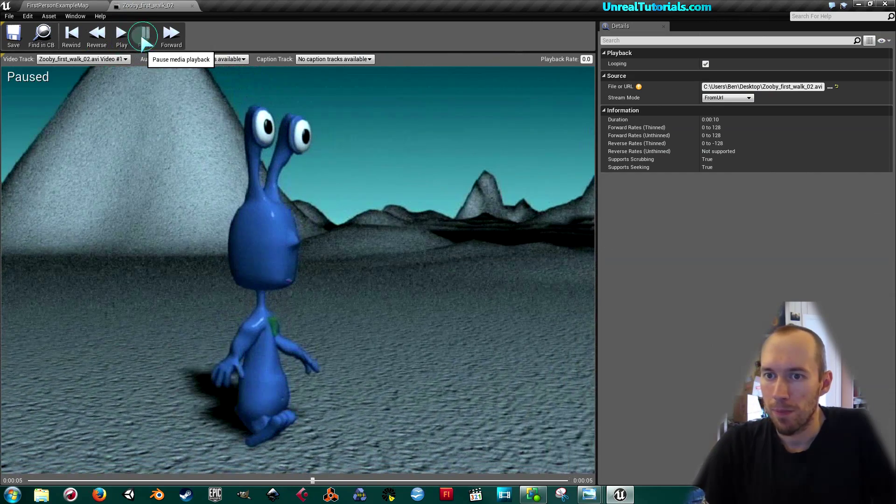
pyautogui.click(91, 6)
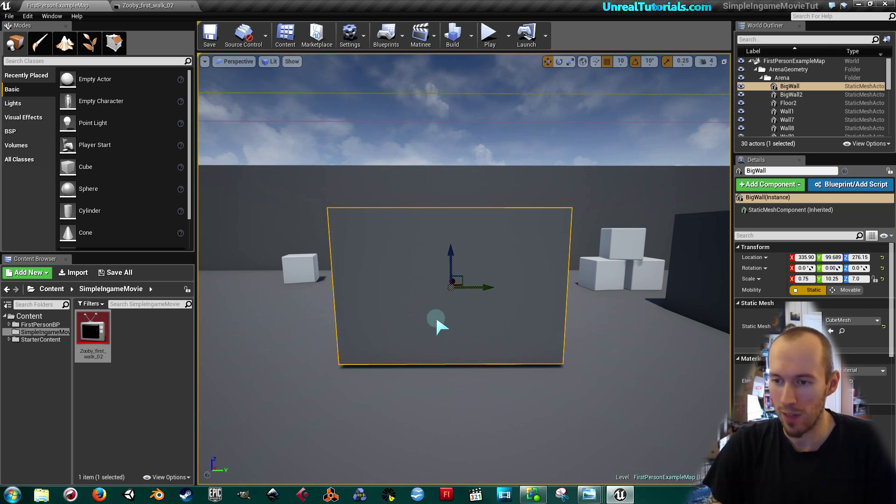
# Create the Zooby_first_walk_02_Tex media texture from the Zooby media player and open it.
pyautogui.rightClick(99, 330)
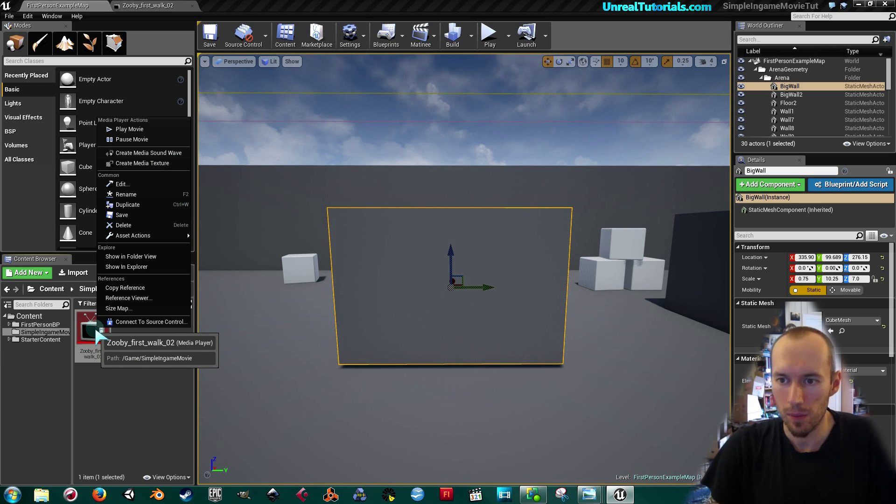
pyautogui.click(134, 163)
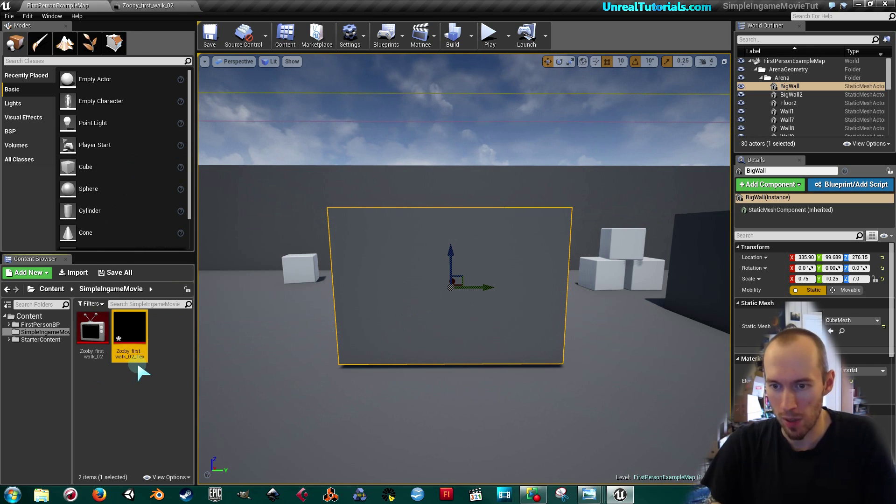
pyautogui.moveTo(195, 366); pyautogui.dragTo(229, 369)
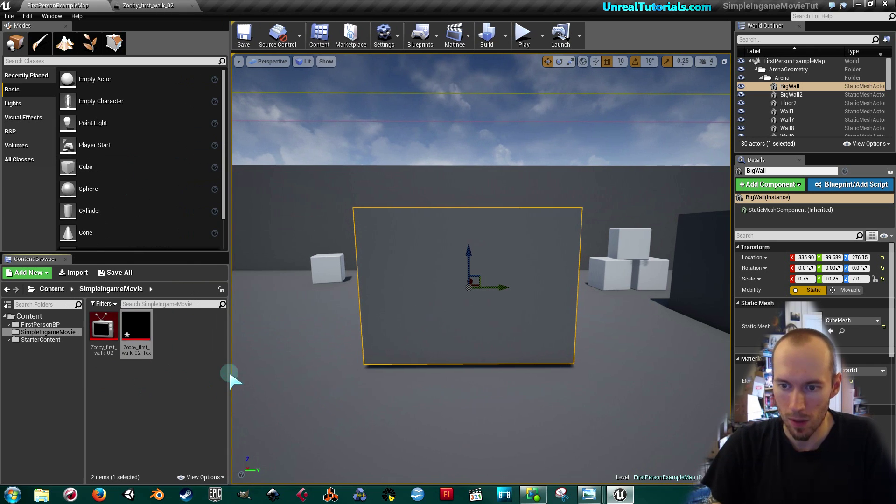
pyautogui.click(137, 334)
pyautogui.doubleClick(137, 334)
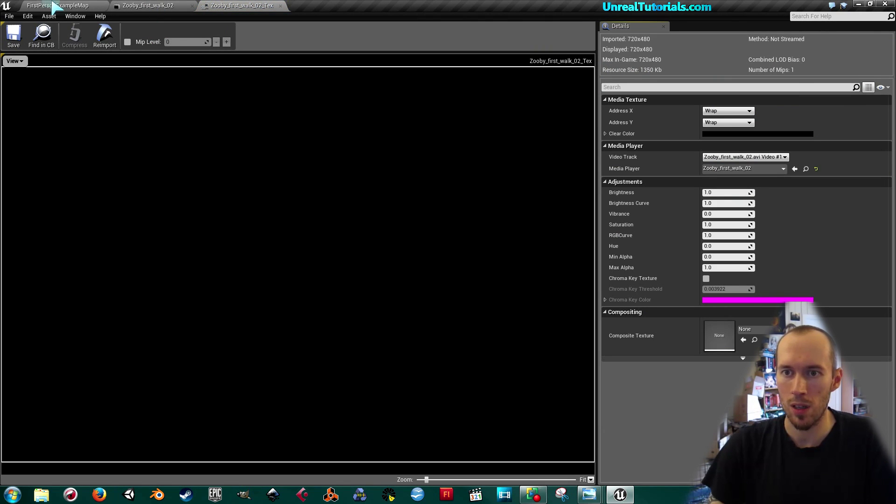
# Play and then pause the Zooby_first_walk_02 media player to refresh the texture thumbnail.
pyautogui.click(51, 7)
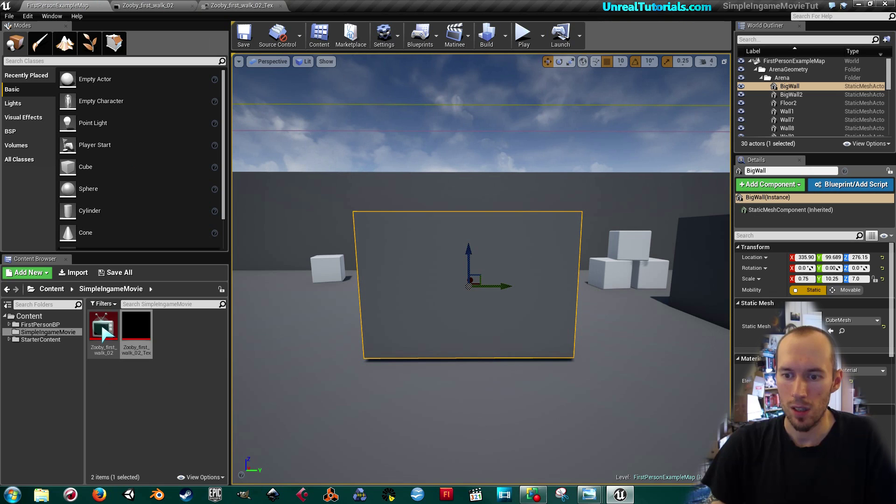
pyautogui.click(140, 6)
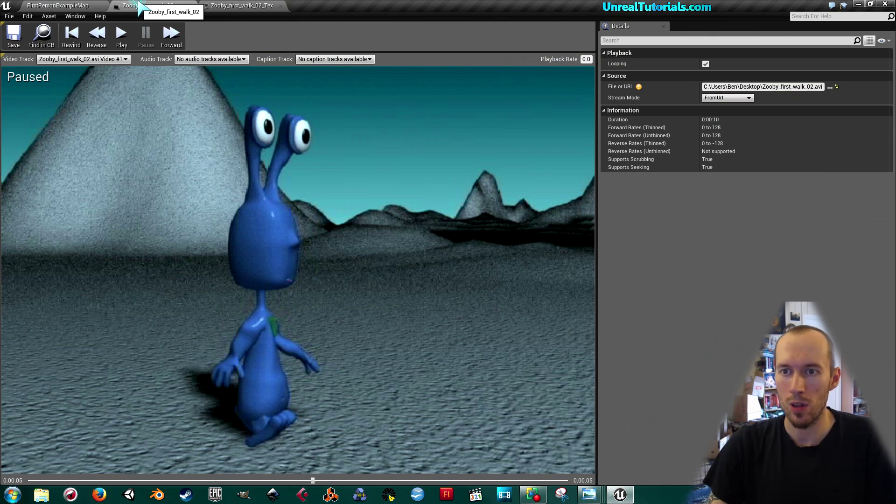
pyautogui.click(122, 35)
pyautogui.click(74, 5)
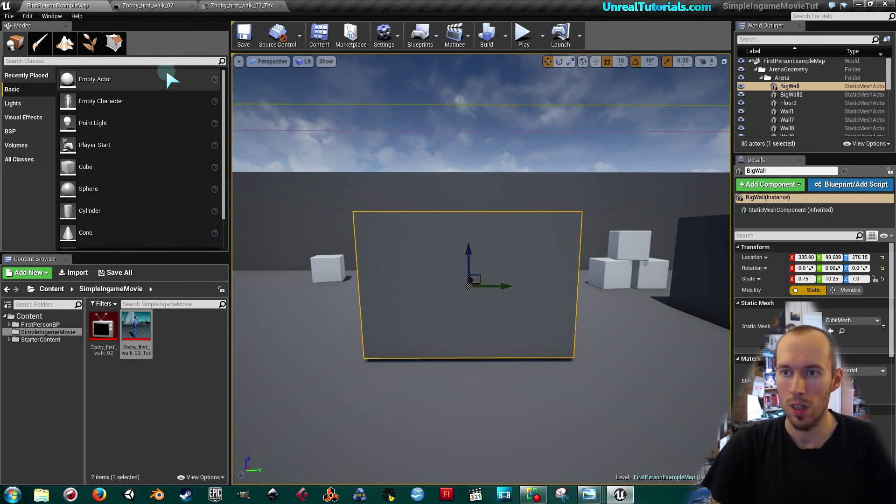
pyautogui.click(161, 5)
pyautogui.click(144, 29)
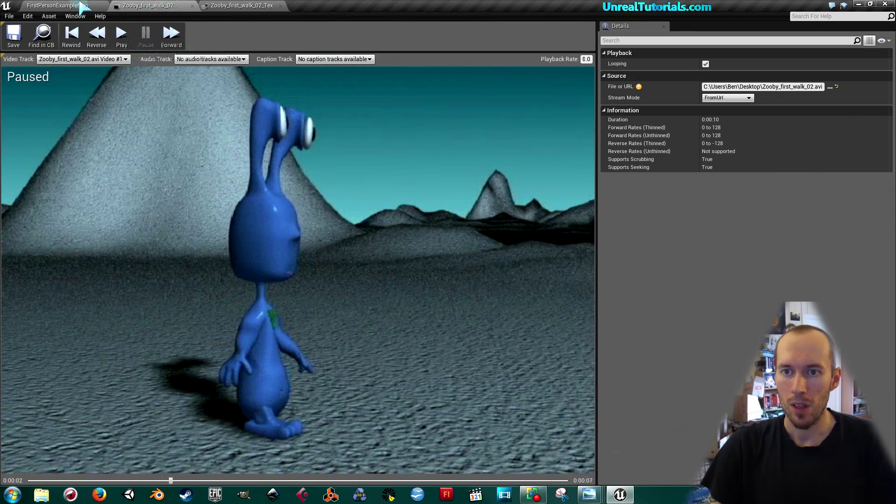
pyautogui.click(88, 5)
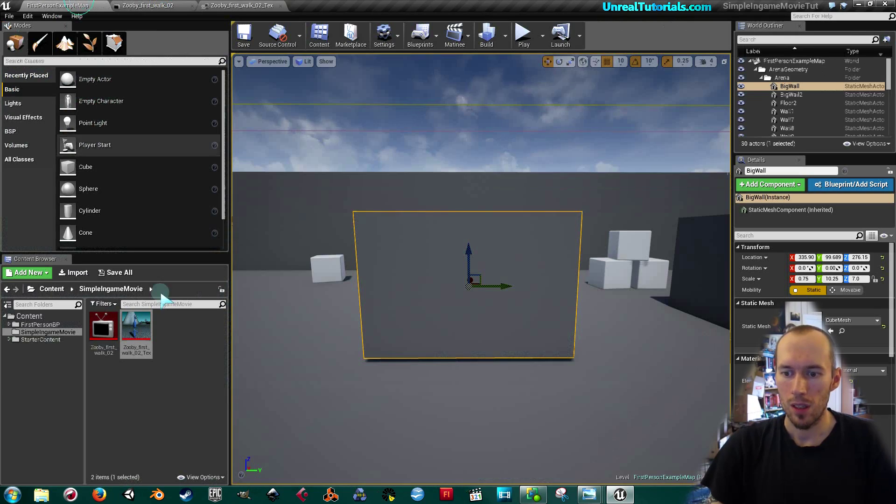
# Create the material Zooby_first_walk_02_Tex_Mat from the media texture, keeping the default name.
pyautogui.rightClick(144, 337)
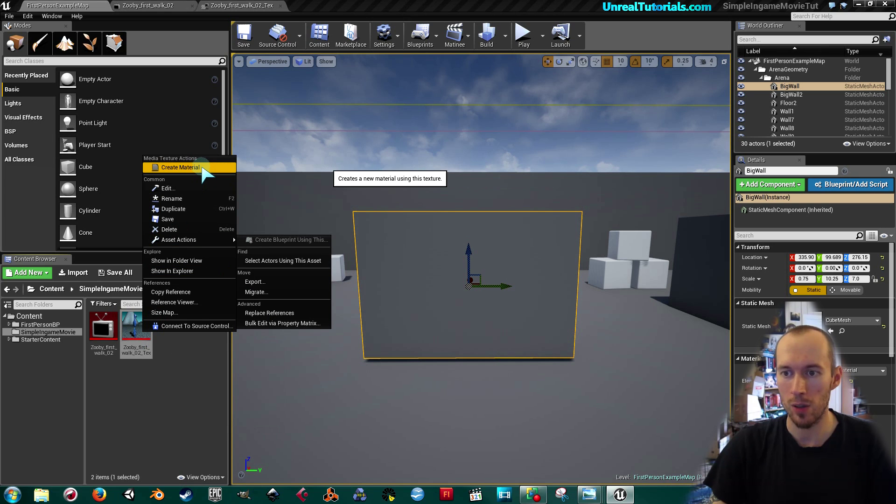
pyautogui.click(200, 171)
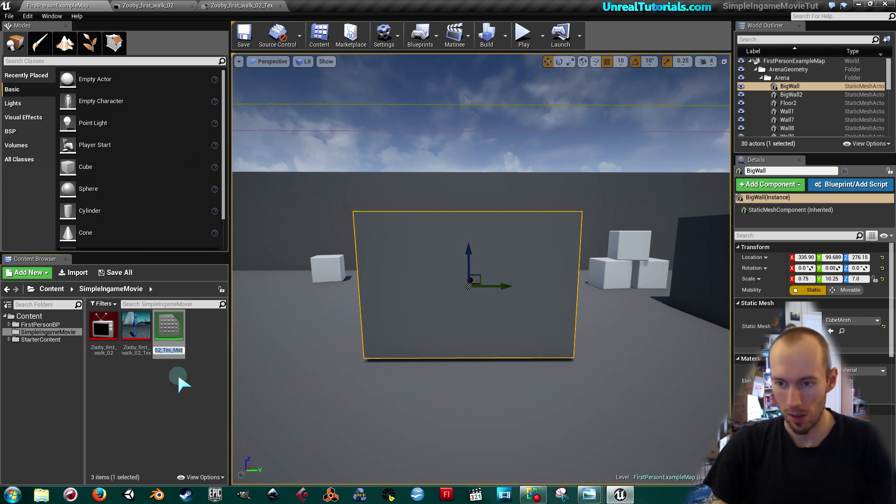
pyautogui.press('Return')
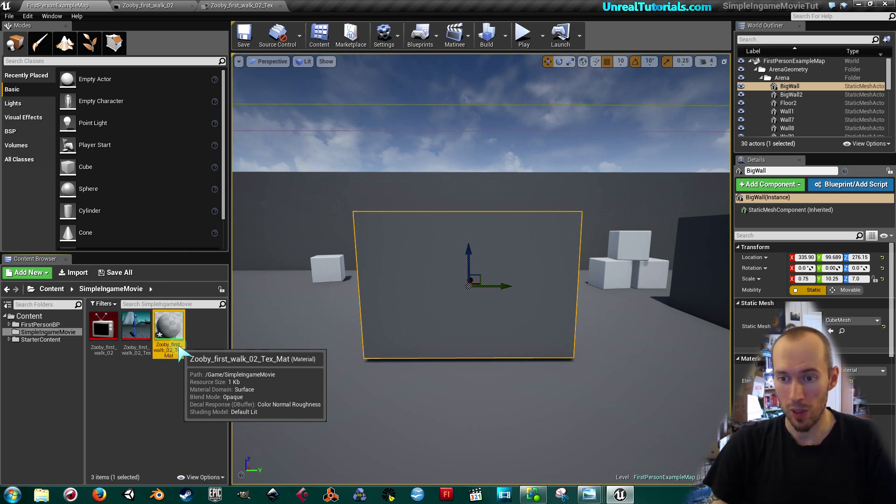
# Play then pause the Zooby_first_walk_02 media player, ending back in the level editor.
pyautogui.click(140, 6)
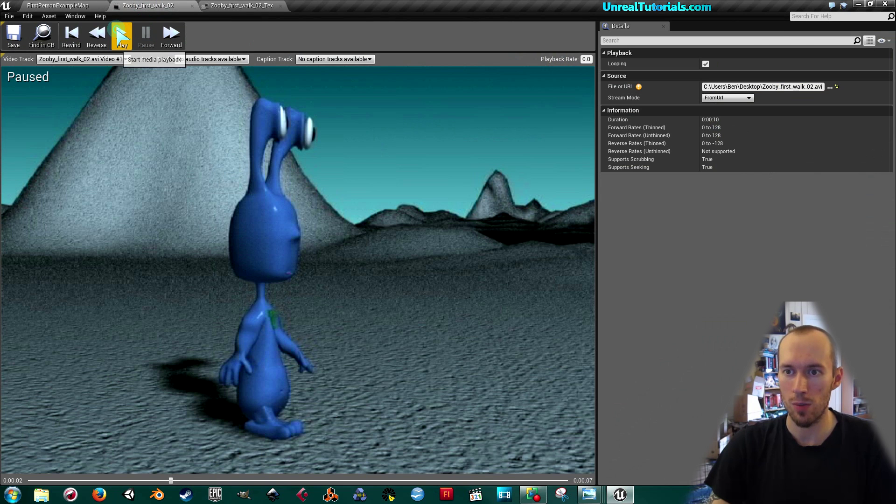
pyautogui.click(120, 35)
pyautogui.click(70, 6)
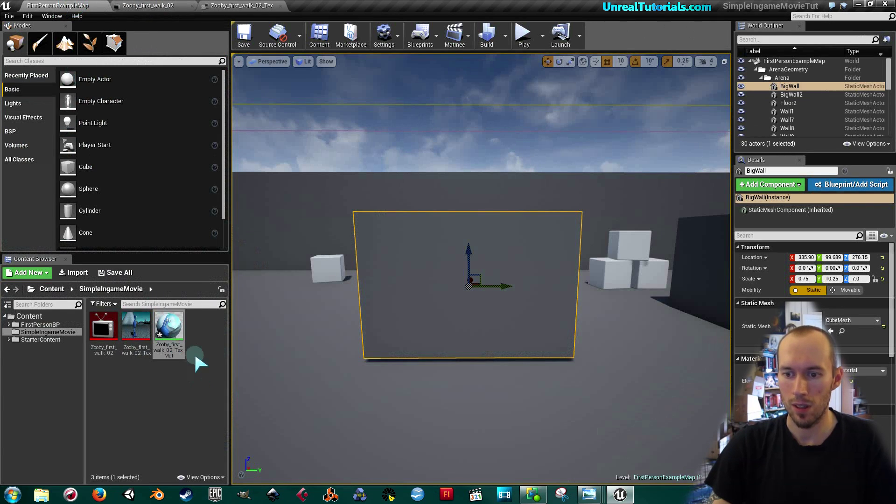
pyautogui.click(142, 6)
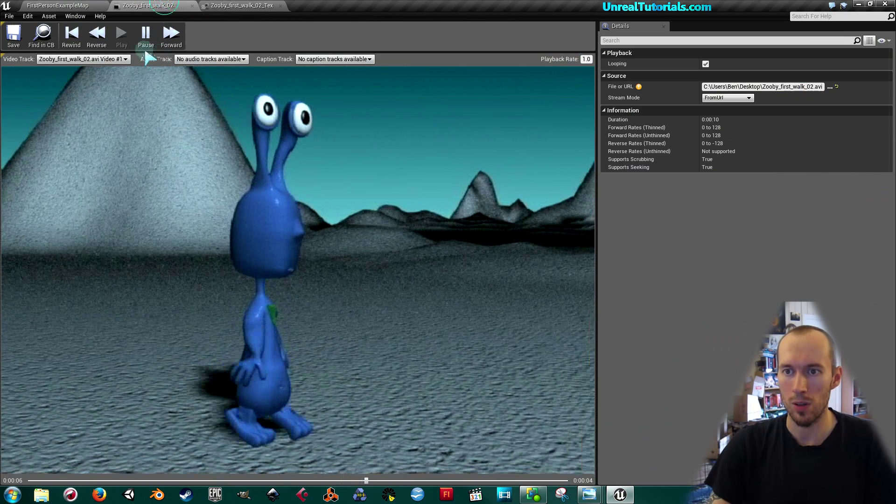
pyautogui.click(146, 38)
pyautogui.click(65, 6)
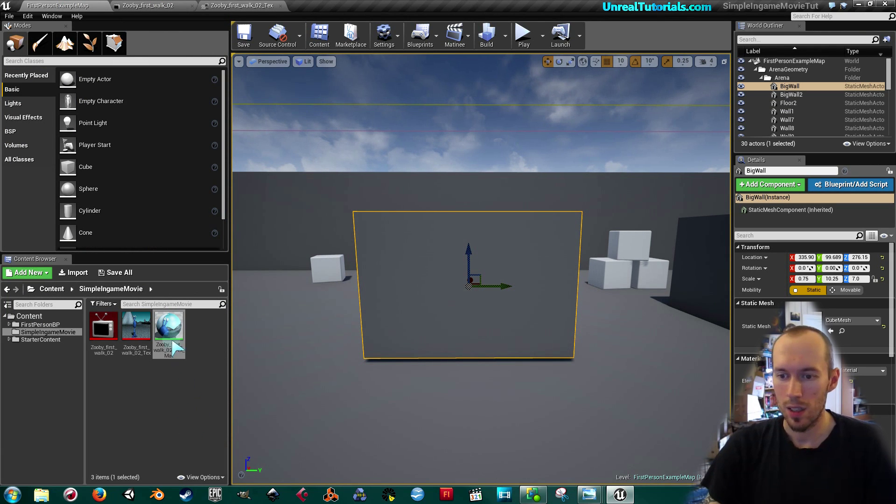
# Apply Zooby_first_walk_02_Tex_Mat to BigWall and bring up the Zooby_first_walk_02 media player.
pyautogui.moveTo(173, 328); pyautogui.dragTo(463, 312)
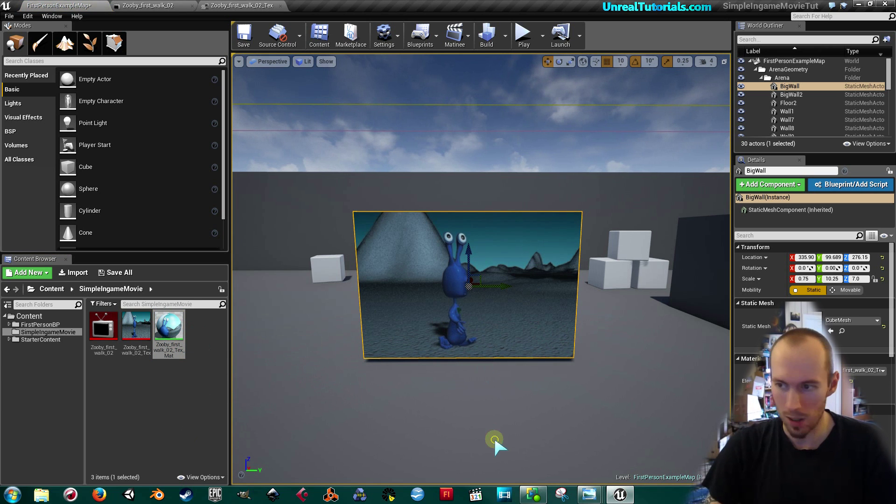
pyautogui.moveTo(494, 441)
pyautogui.mouseDown()
pyautogui.moveTo(471, 403)
pyautogui.moveTo(494, 439)
pyautogui.mouseUp()
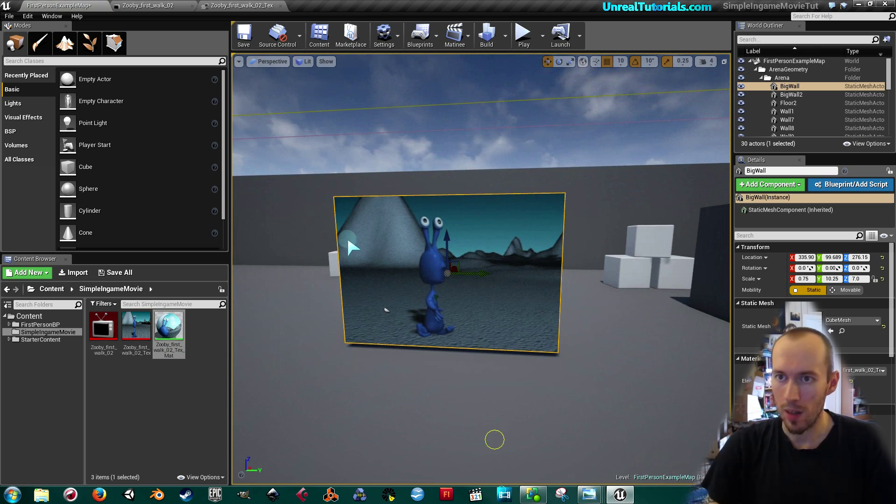
pyautogui.click(154, 5)
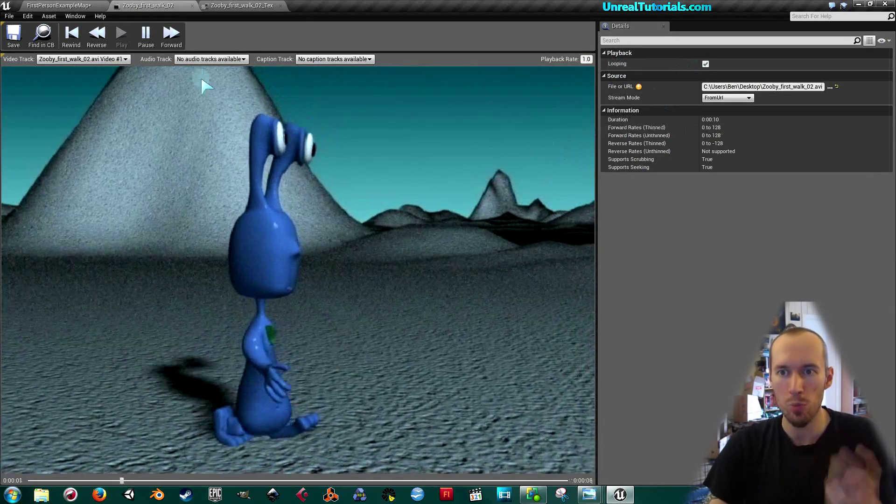
# Save the FirstPersonExampleMap level and play-test it, walking toward the video wall.
pyautogui.click(89, 6)
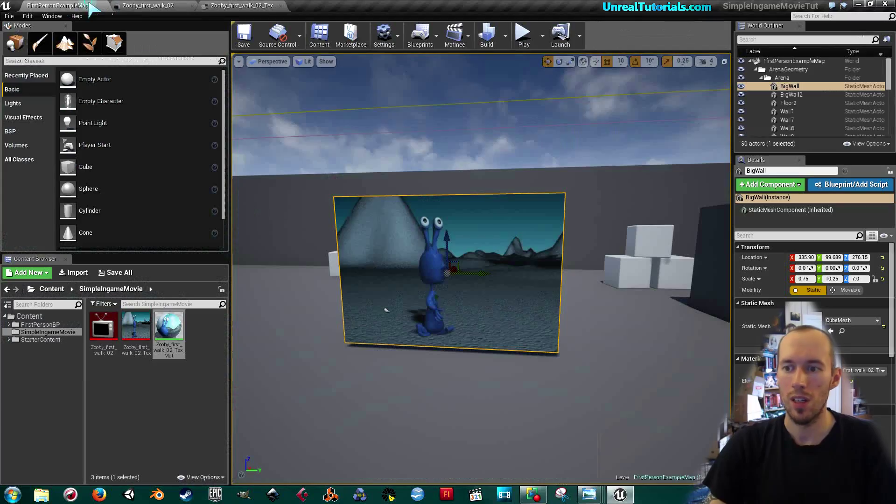
pyautogui.click(243, 33)
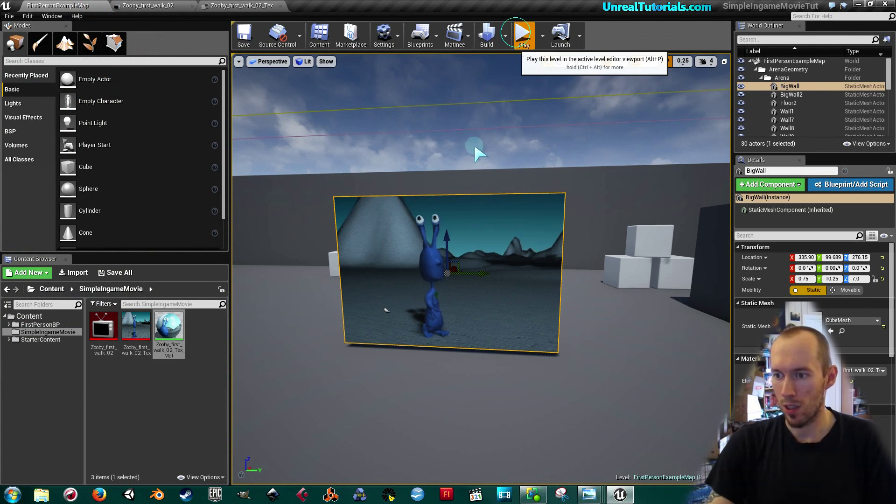
pyautogui.click(523, 35)
pyautogui.press('w')
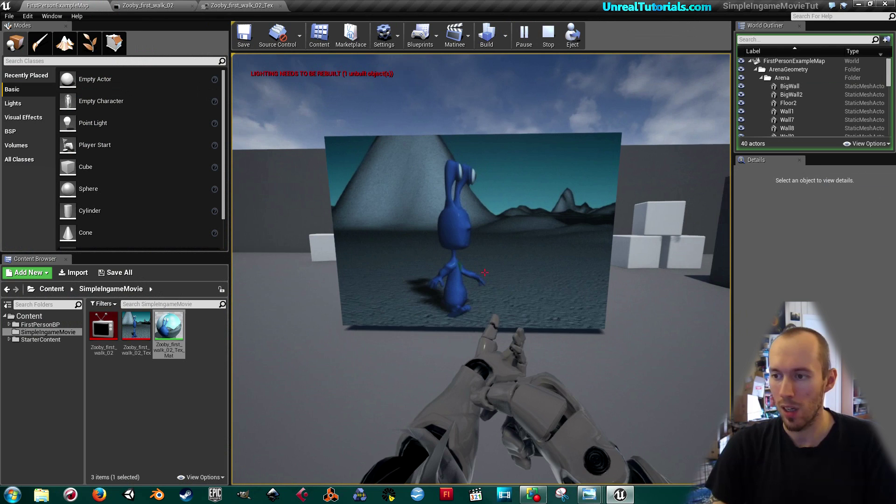
pyautogui.hotkey('shift', 'F1')
pyautogui.press('Escape')
# Select BigWall and pause playback in the Zooby_first_walk_02 media player.
pyautogui.click(449, 334)
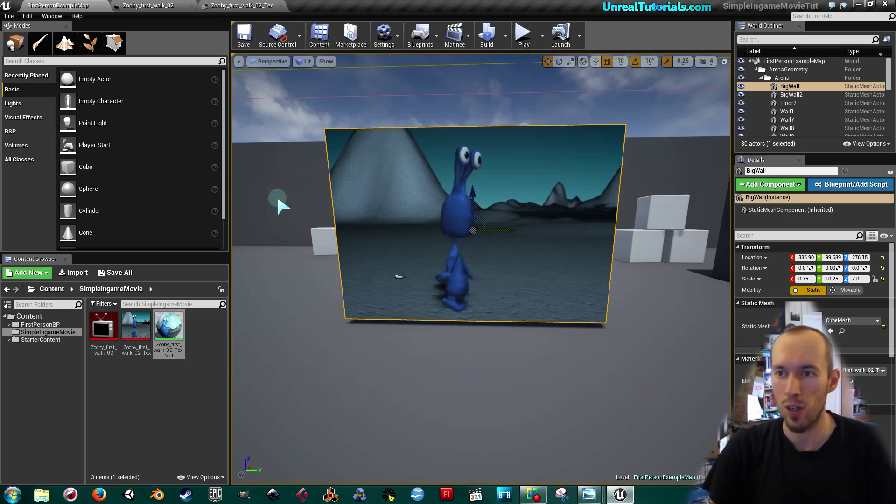
pyautogui.click(149, 6)
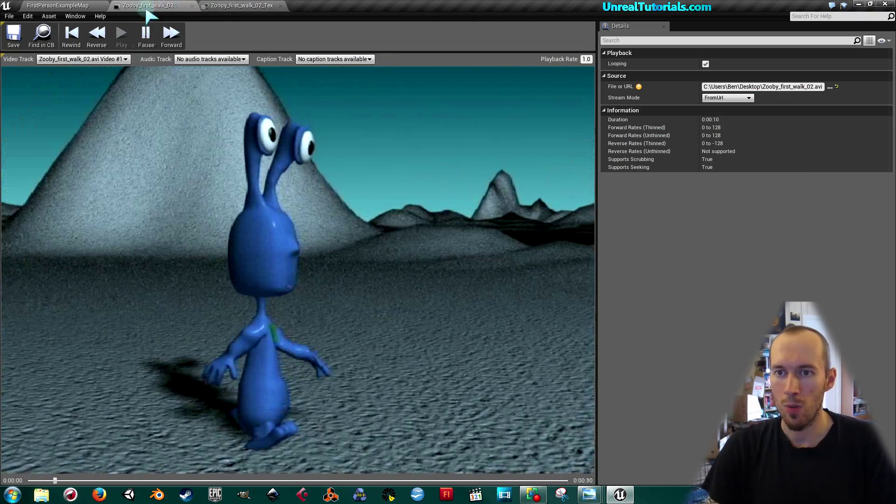
pyautogui.click(146, 36)
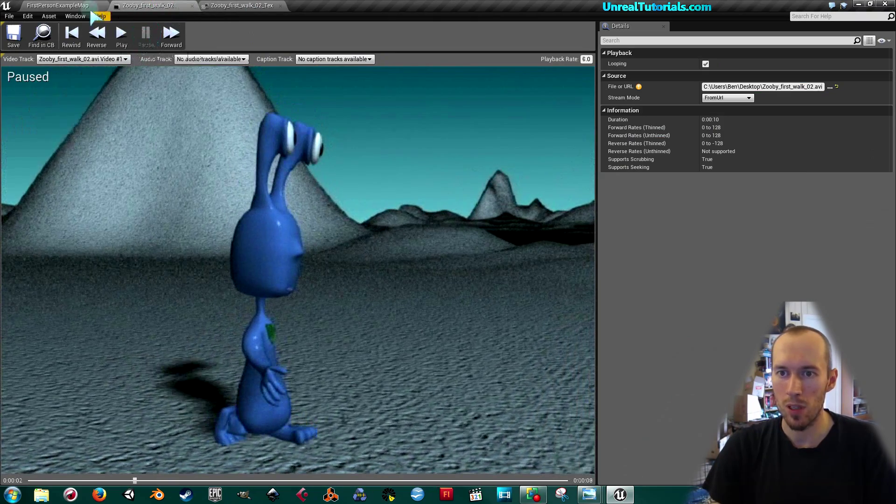
# Wire the Zooby_first_walk_02_Tex_Mat texture's RGB output into Emissive Color and save the material.
pyautogui.click(62, 5)
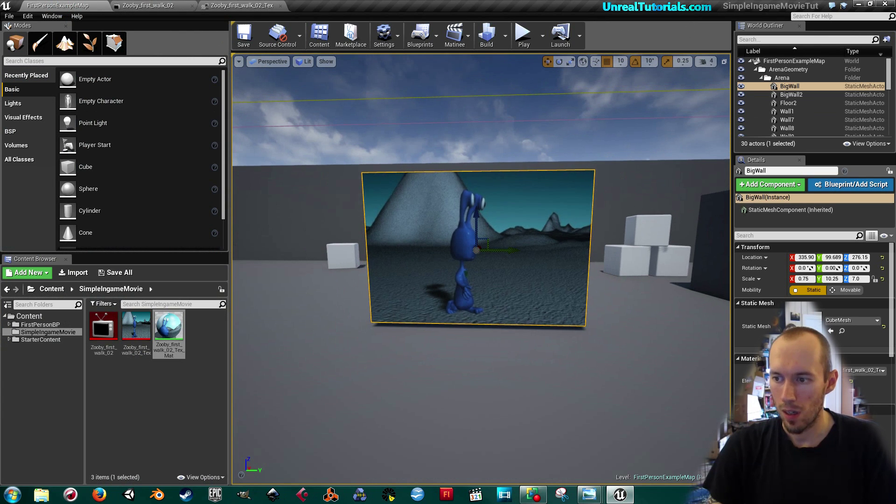
pyautogui.scroll(4, 413, 234)
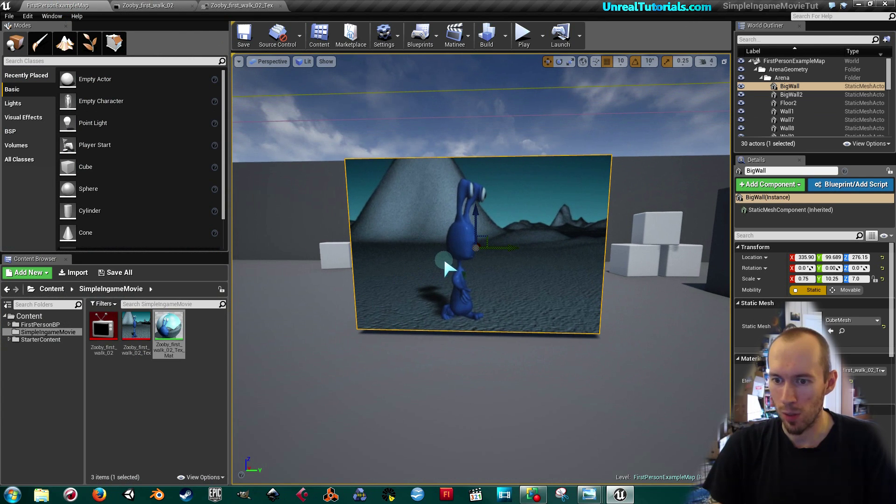
pyautogui.click(179, 330)
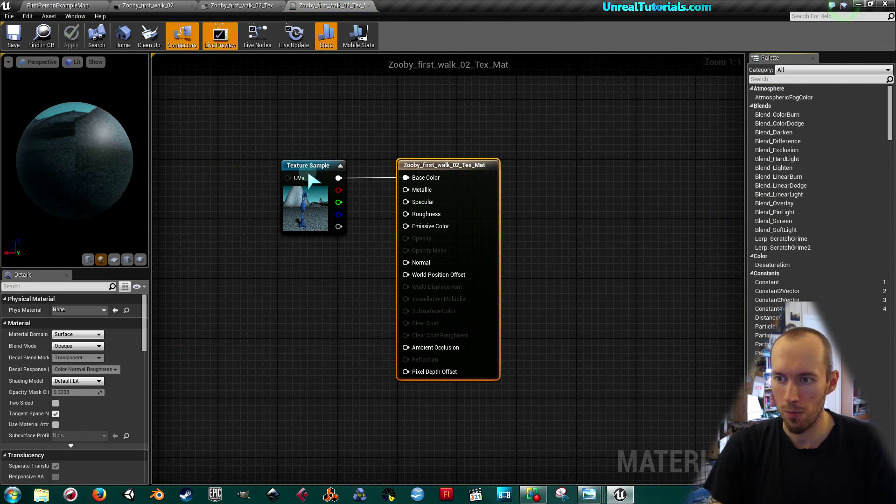
pyautogui.moveTo(309, 169); pyautogui.dragTo(283, 161)
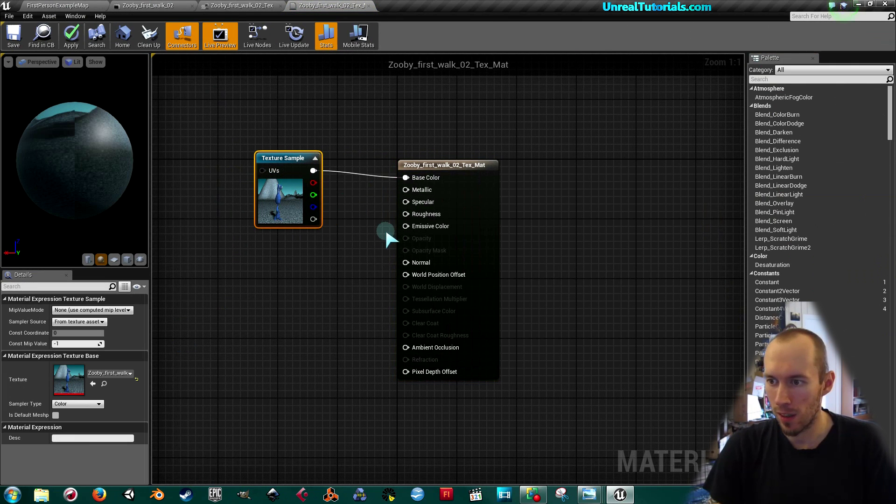
pyautogui.moveTo(405, 226); pyautogui.dragTo(316, 174)
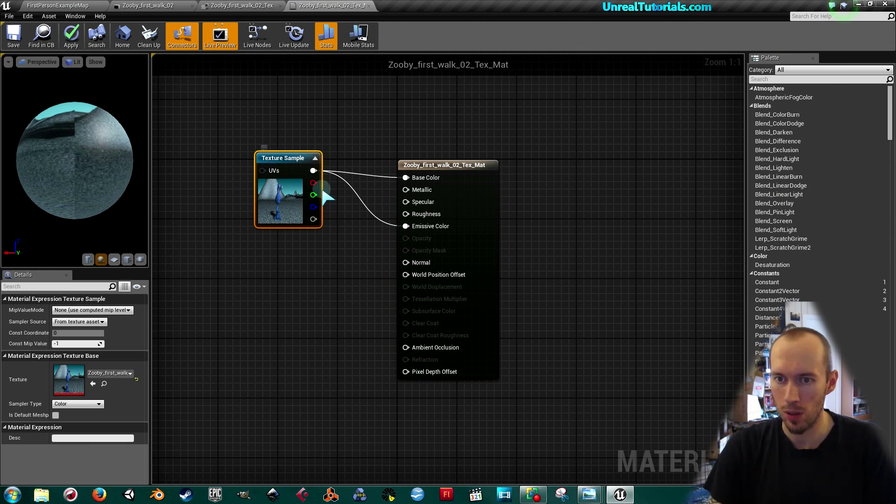
pyautogui.hotkey('ctrl', 's')
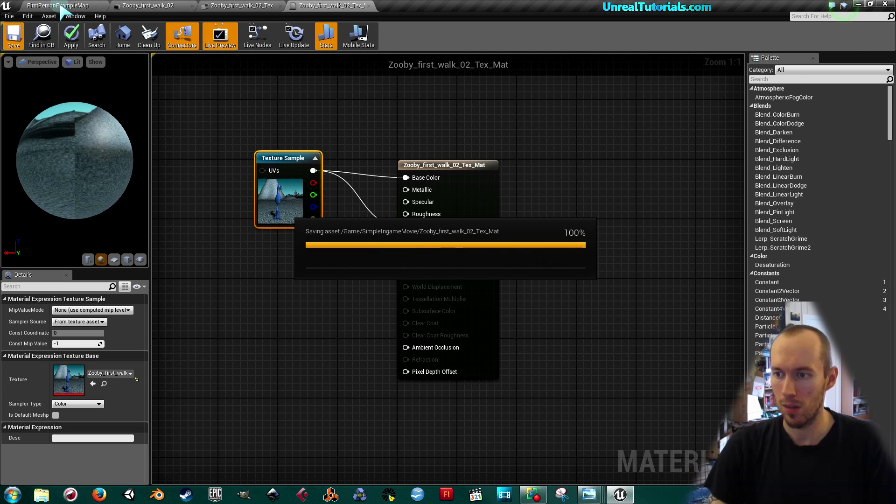
# Return to the FirstPersonExampleMap level and look at BigWall showing the clip.
pyautogui.click(60, 6)
pyautogui.moveTo(497, 249)
pyautogui.mouseDown(button='right')
pyautogui.moveTo(513, 252)
pyautogui.moveTo(501, 250)
pyautogui.mouseUp(button='right')
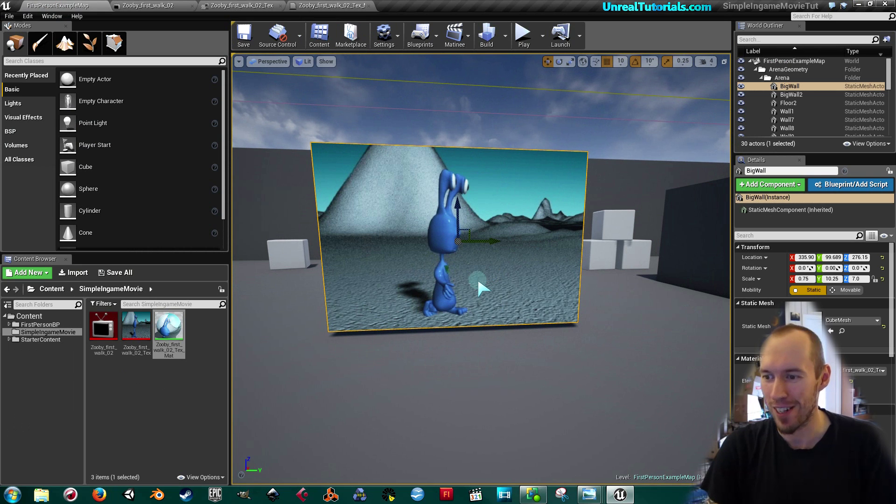
pyautogui.scroll(5, 480, 288)
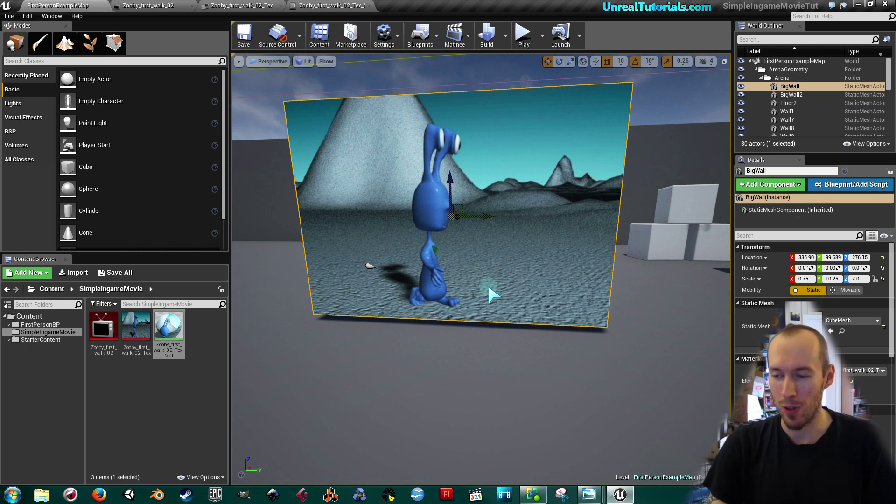
# Place a Box Trigger in the room in front of BigWall.
pyautogui.moveTo(471, 297); pyautogui.dragTo(415, 360)
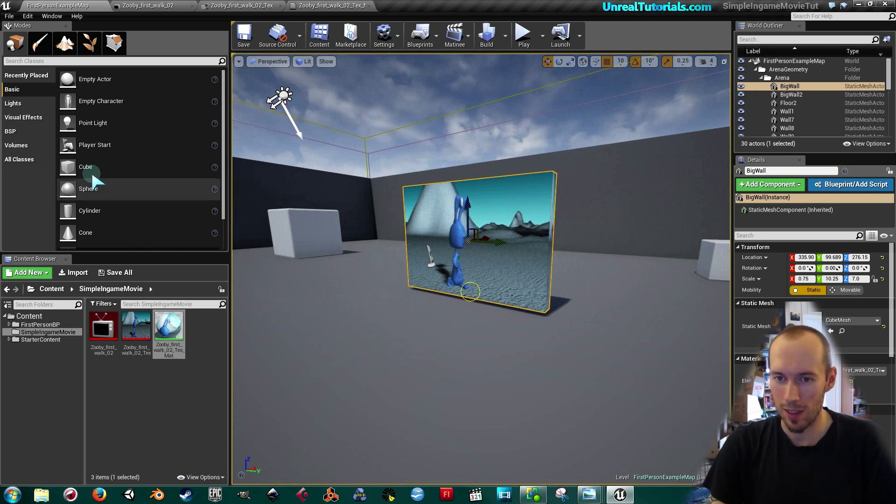
pyautogui.scroll(-2, 159, 154)
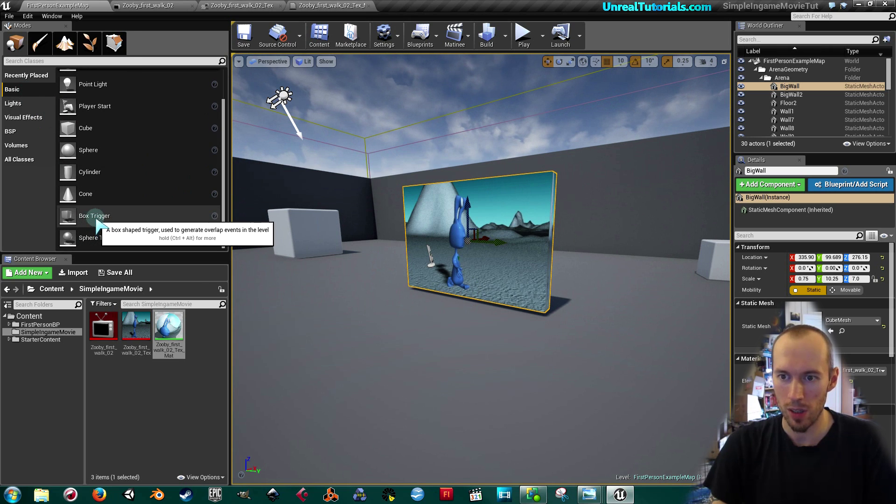
pyautogui.moveTo(91, 220); pyautogui.dragTo(466, 303)
pyautogui.press('f')
pyautogui.press('e')
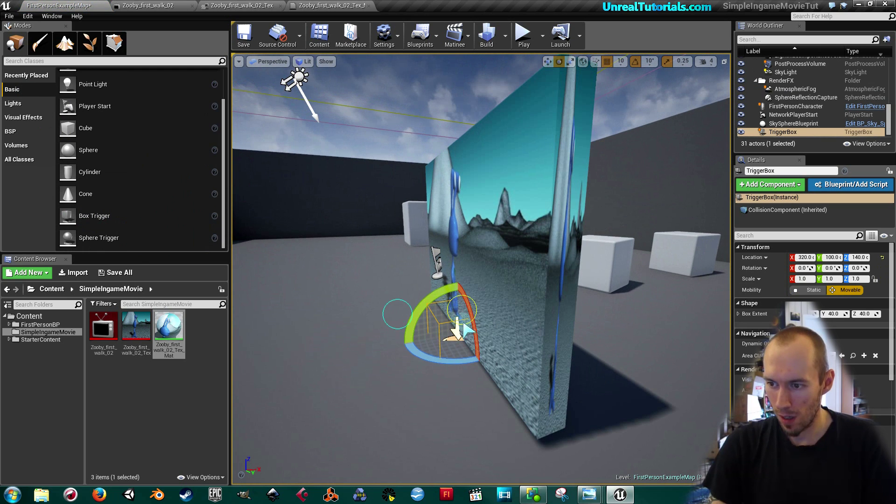
pyautogui.press('w')
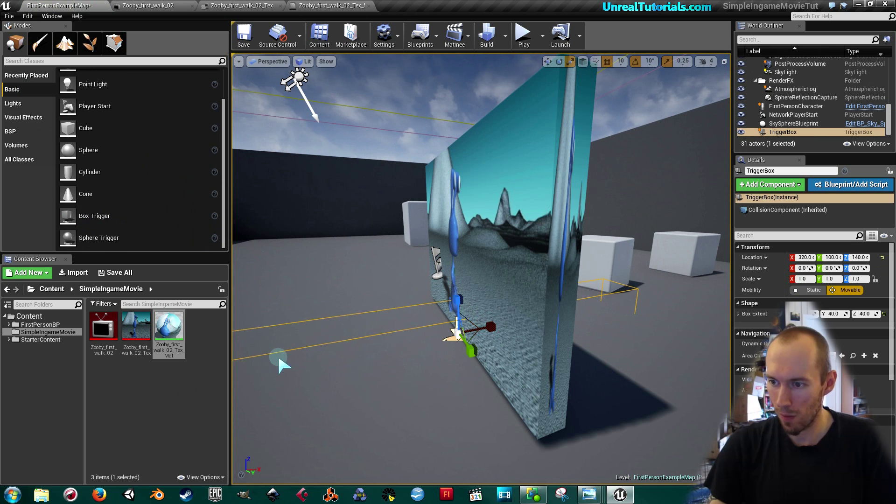
# Enlarge the trigger box's extent to Y 233.7 and Z 296.2 to cover the area before the wall.
pyautogui.keyDown('alt'); pyautogui.moveTo(282, 364); pyautogui.dragTo(487, 303); pyautogui.keyUp('alt')
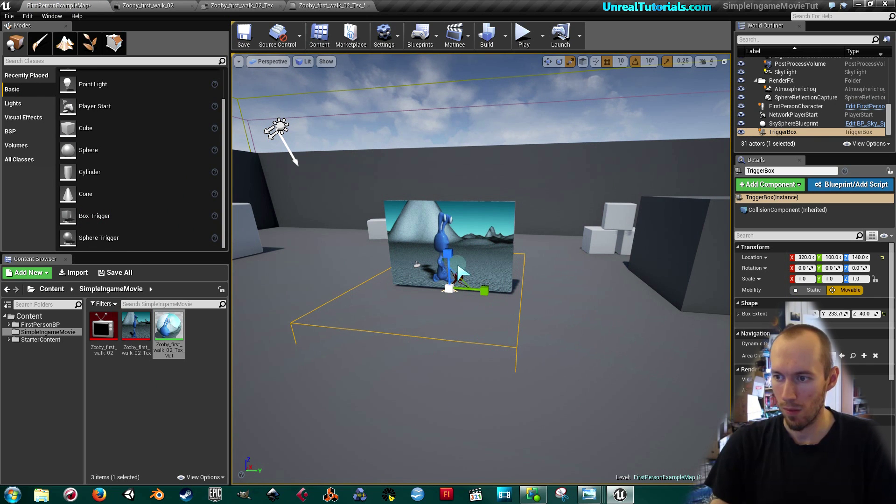
pyautogui.moveTo(864, 313); pyautogui.dragTo(895, 313)
pyautogui.keyDown('alt'); pyautogui.moveTo(455, 357); pyautogui.dragTo(472, 322); pyautogui.keyUp('alt')
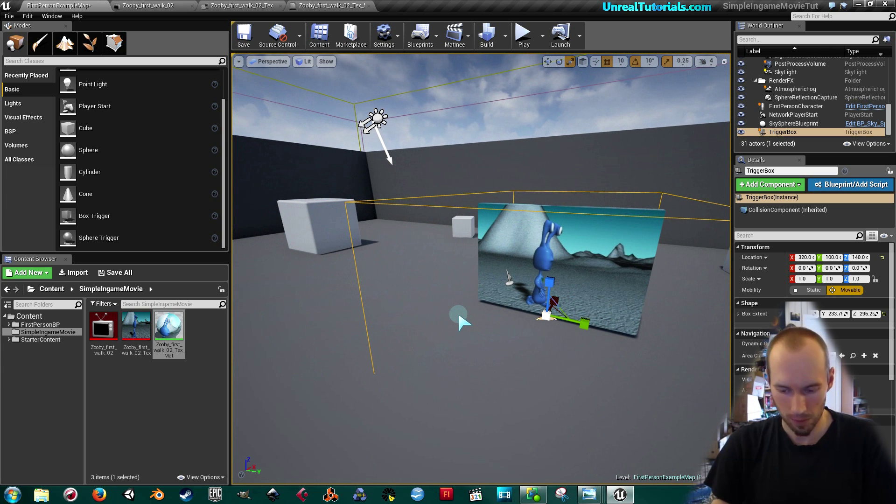
pyautogui.press('f')
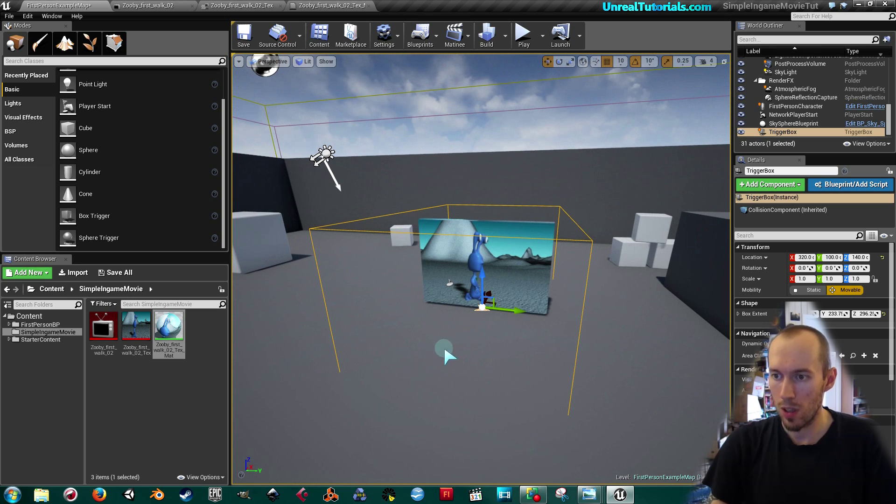
# Open the Level Blueprint and add an OnActorBeginOverlap event for Trigger Box 1.
pyautogui.click(425, 37)
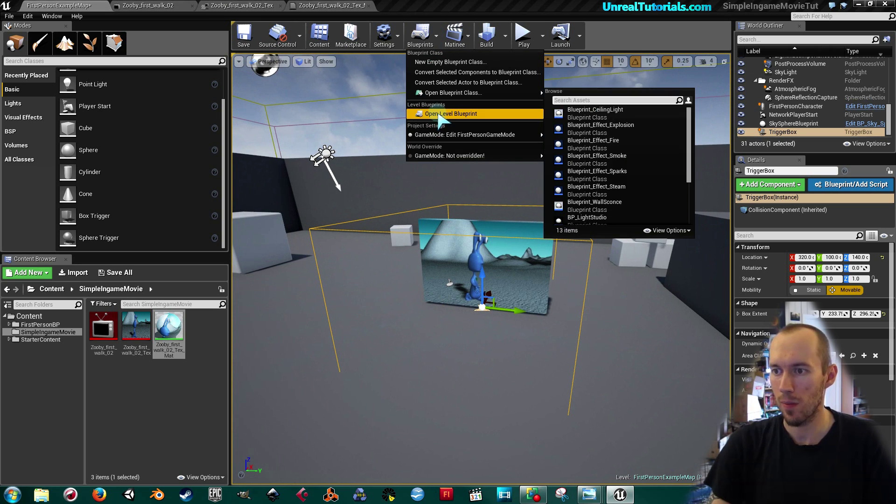
pyautogui.click(440, 114)
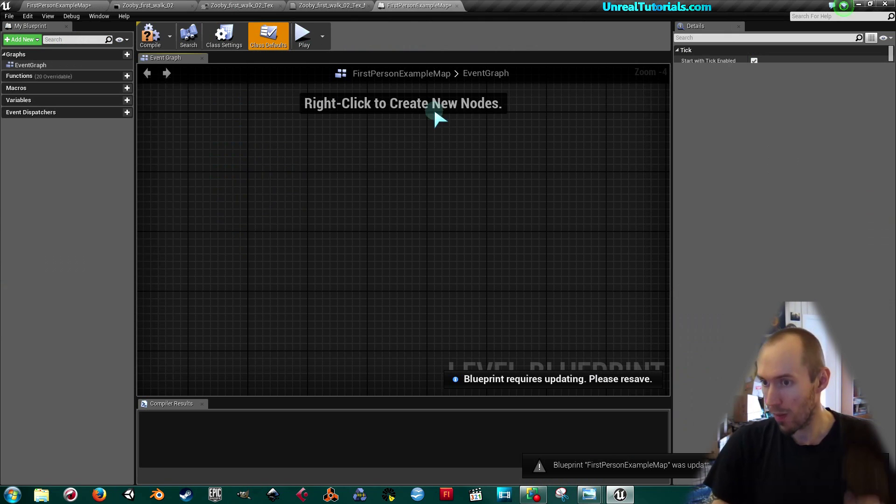
pyautogui.moveTo(329, 186); pyautogui.dragTo(313, 180, button='right')
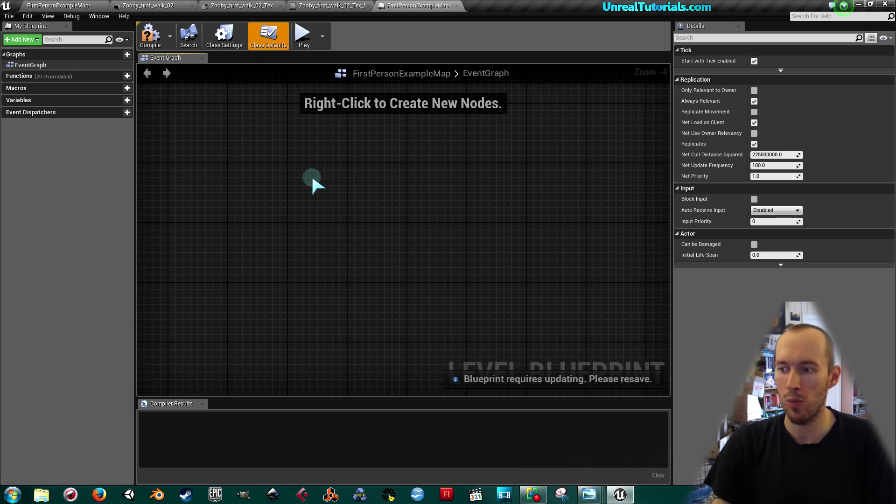
pyautogui.rightClick(312, 179)
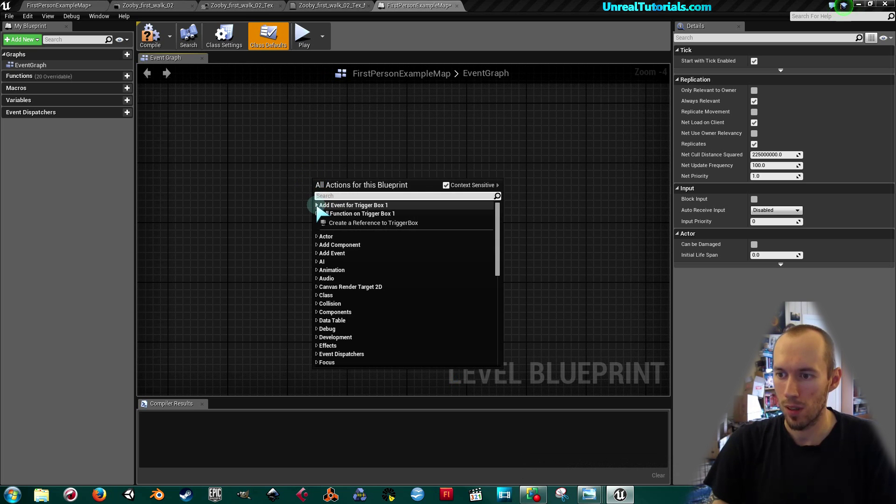
pyautogui.click(316, 206)
pyautogui.click(322, 214)
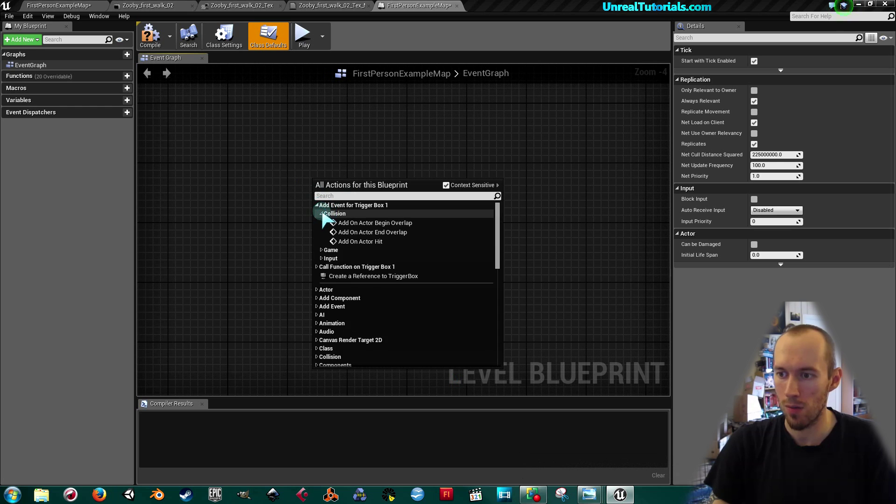
pyautogui.click(340, 223)
# Add an OnActorEndOverlap event for Trigger Box 1 below the begin-overlap node.
pyautogui.scroll(4, 328, 181)
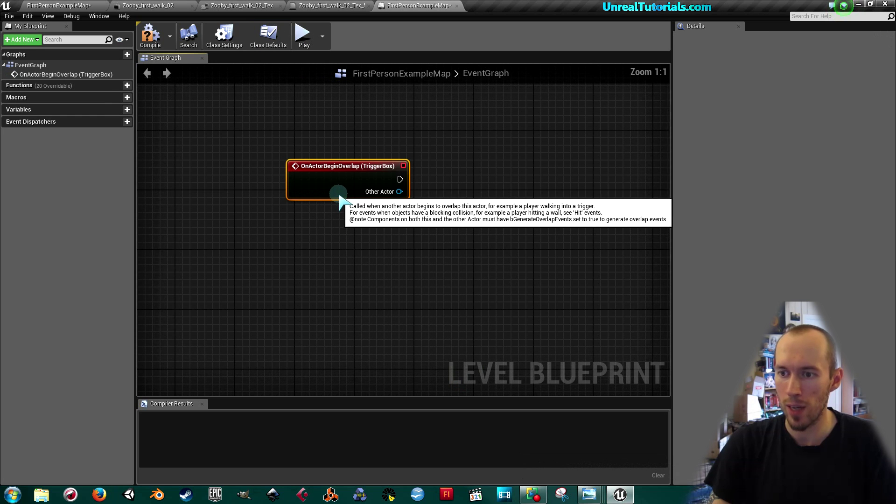
pyautogui.moveTo(418, 250); pyautogui.dragTo(299, 250, button='right')
pyautogui.rightClick(293, 245)
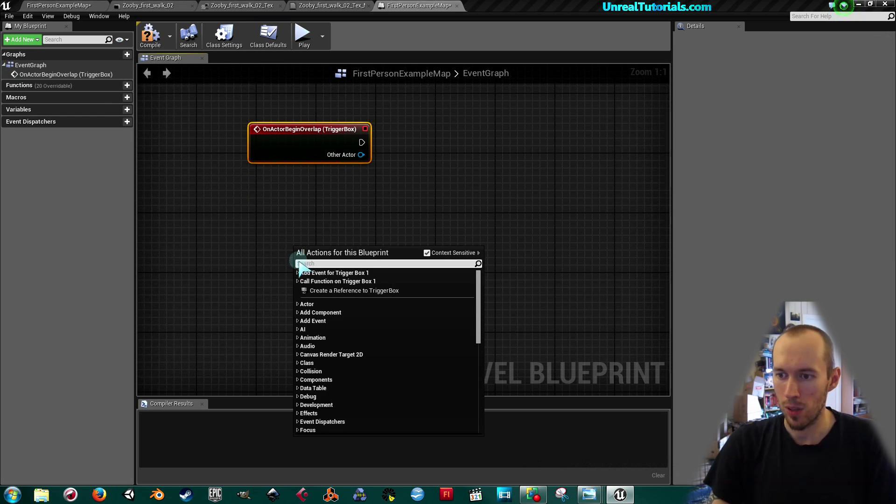
pyautogui.click(302, 281)
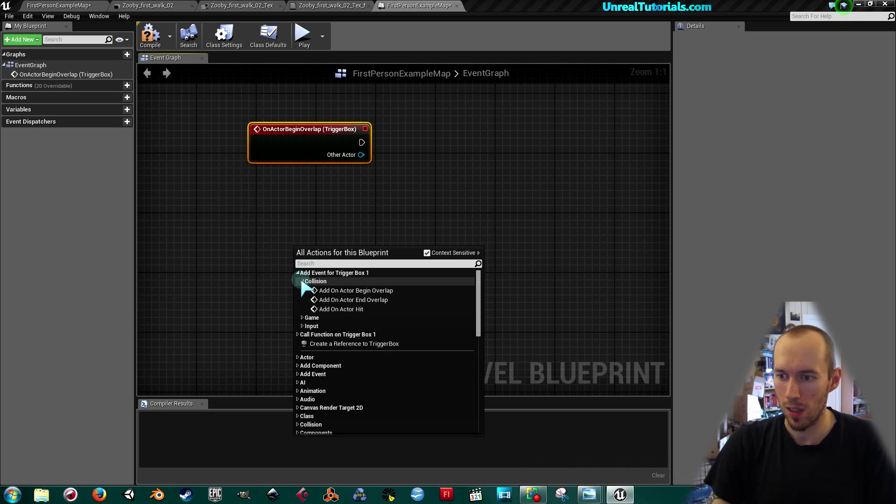
pyautogui.click(326, 300)
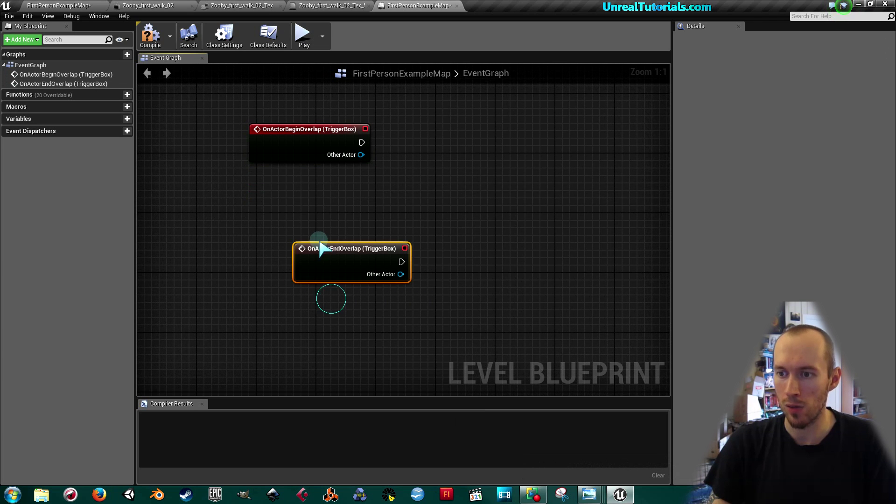
pyautogui.moveTo(331, 258); pyautogui.dragTo(285, 273)
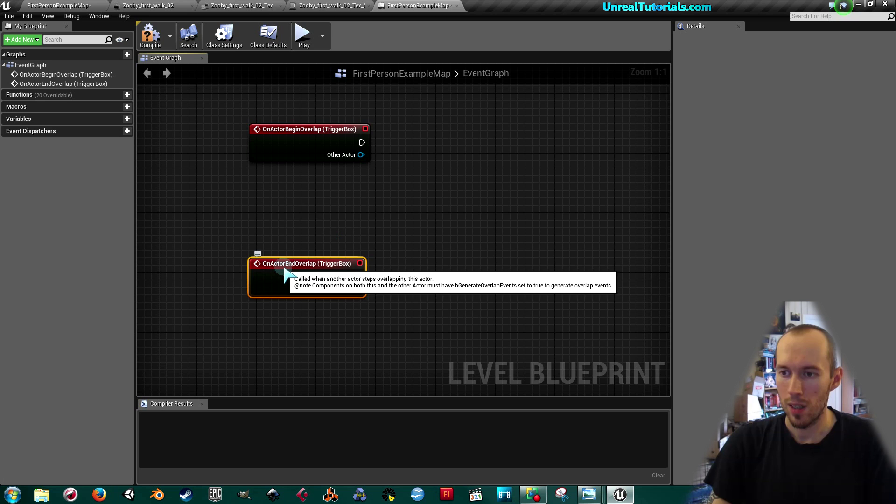
# Add a Cast To FirstPersonCharacter node fed by the begin-overlap event's Other Actor.
pyautogui.moveTo(323, 195); pyautogui.dragTo(298, 209, button='right')
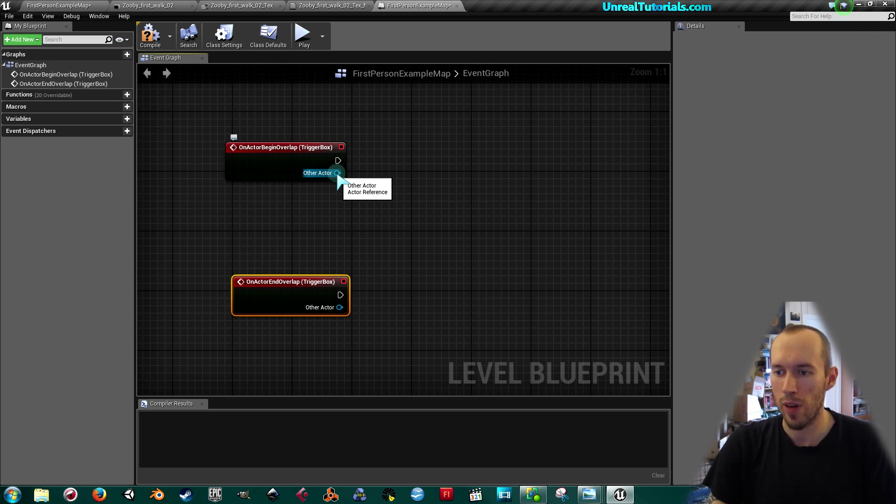
pyautogui.moveTo(370, 169); pyautogui.dragTo(378, 162)
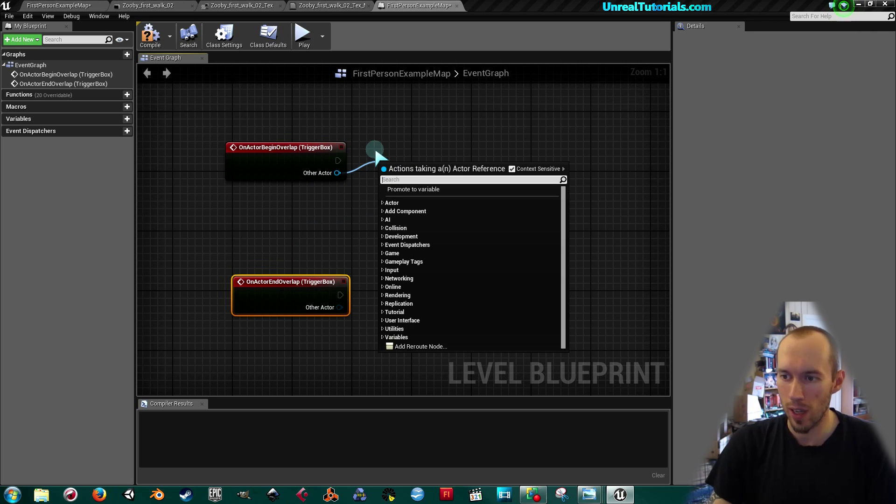
pyautogui.write('cast to')
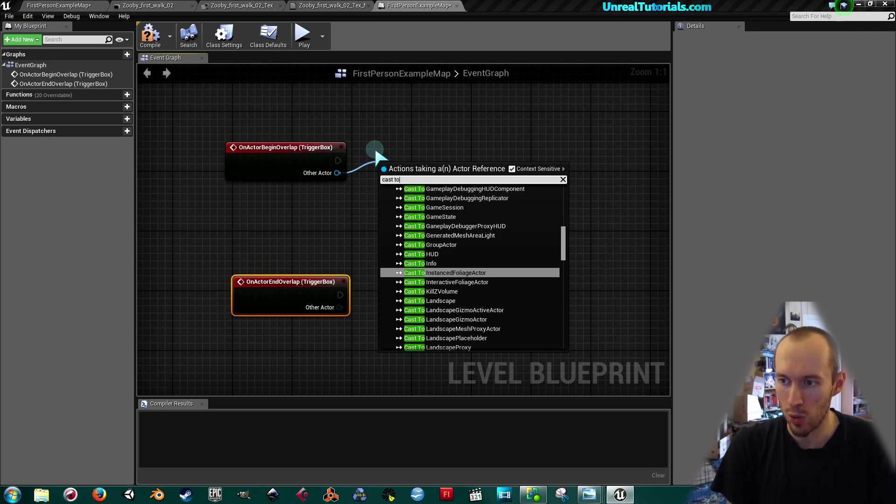
pyautogui.write(' first')
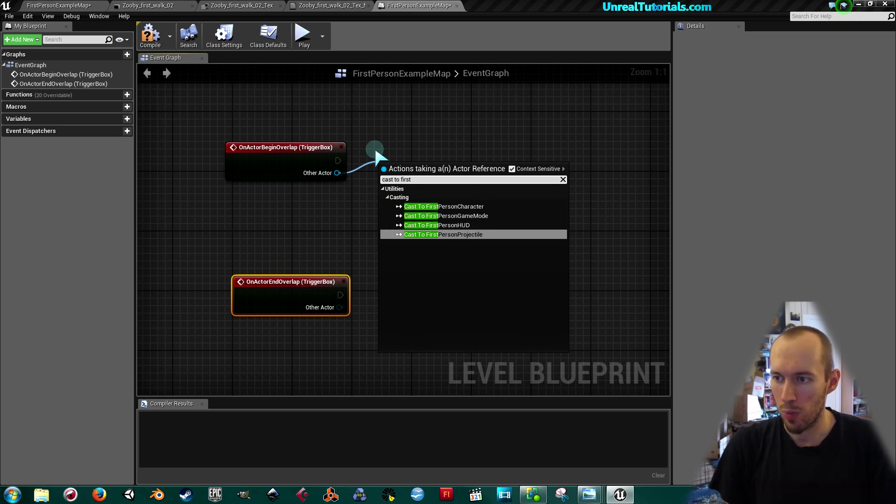
pyautogui.press('Up')
pyautogui.press('Up')
pyautogui.press('Up')
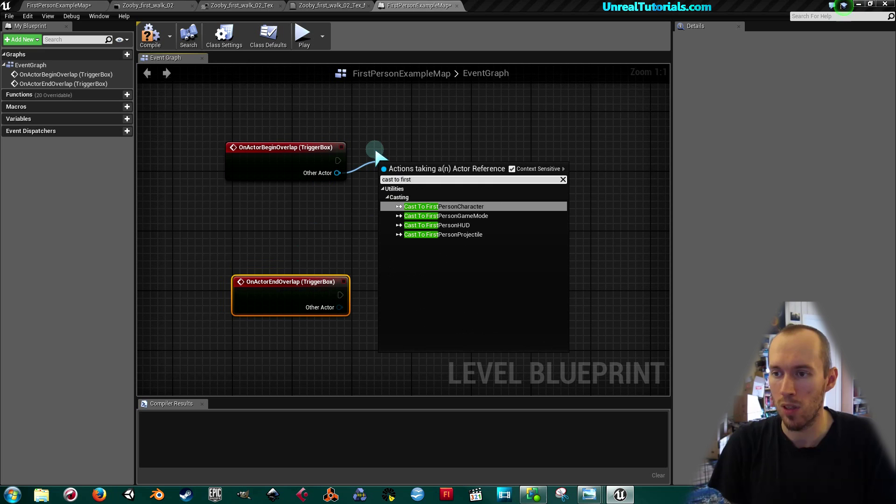
pyautogui.press('Return')
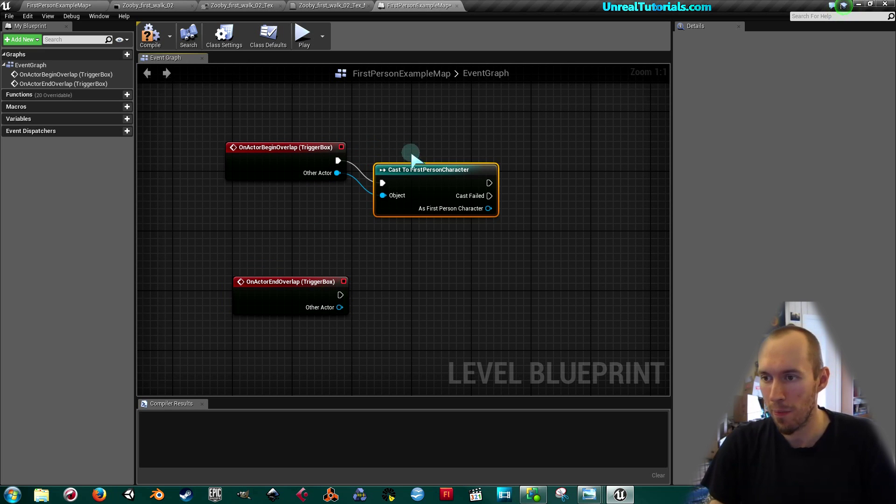
pyautogui.moveTo(411, 157); pyautogui.dragTo(427, 152)
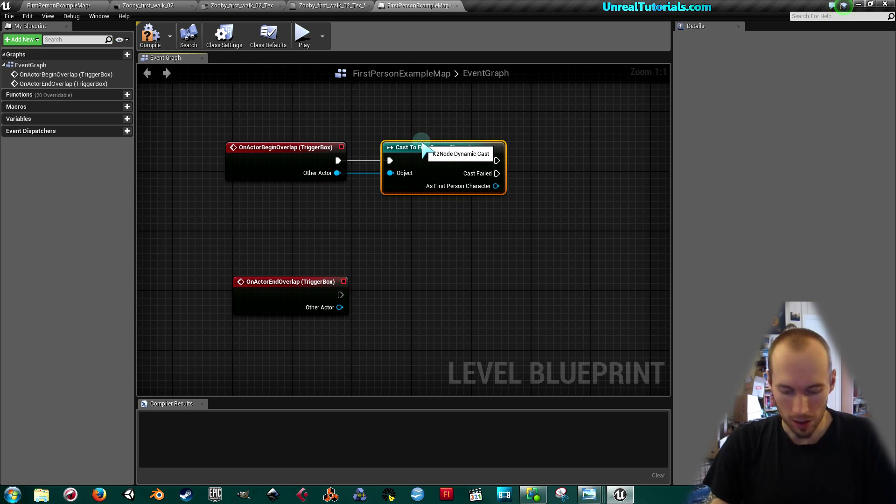
# Duplicate the cast and wire OnActorEndOverlap's exec and Other Actor into it.
pyautogui.hotkey('ctrl', 'c')
pyautogui.hotkey('ctrl', 'v')
pyautogui.moveTo(510, 168); pyautogui.dragTo(464, 279)
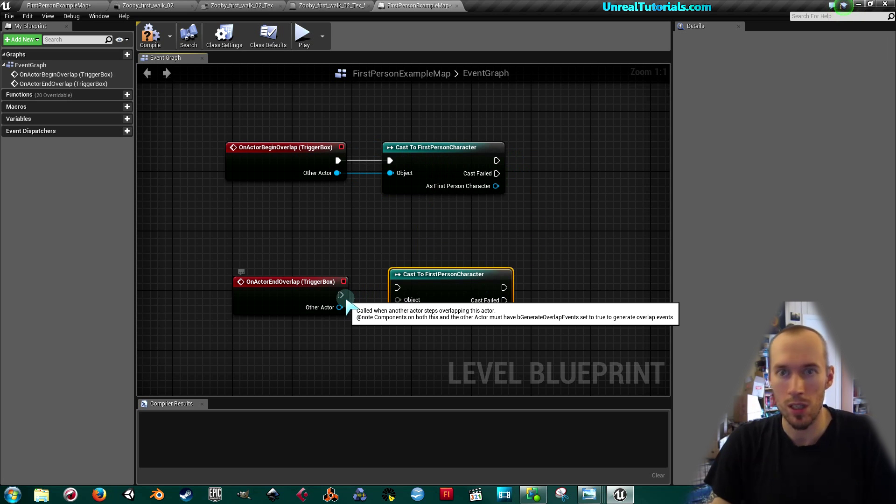
pyautogui.moveTo(343, 297); pyautogui.dragTo(396, 288)
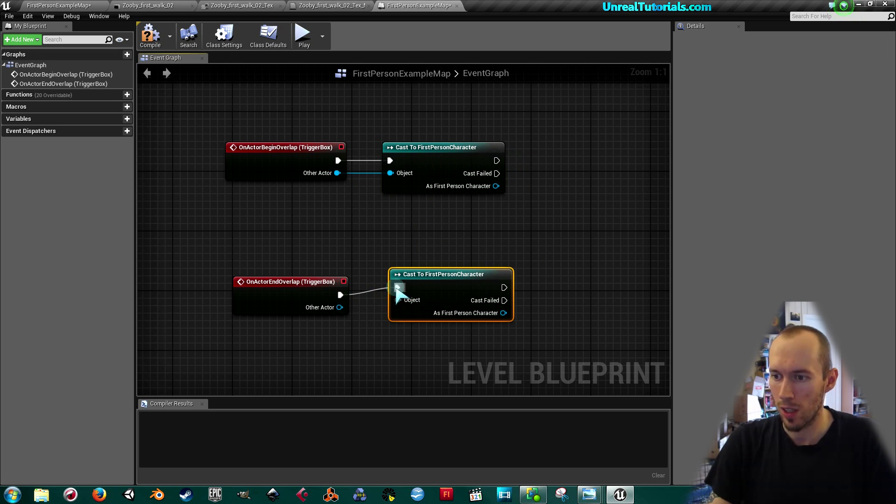
pyautogui.moveTo(341, 307); pyautogui.dragTo(397, 300)
pyautogui.moveTo(415, 221); pyautogui.dragTo(397, 226, button='right')
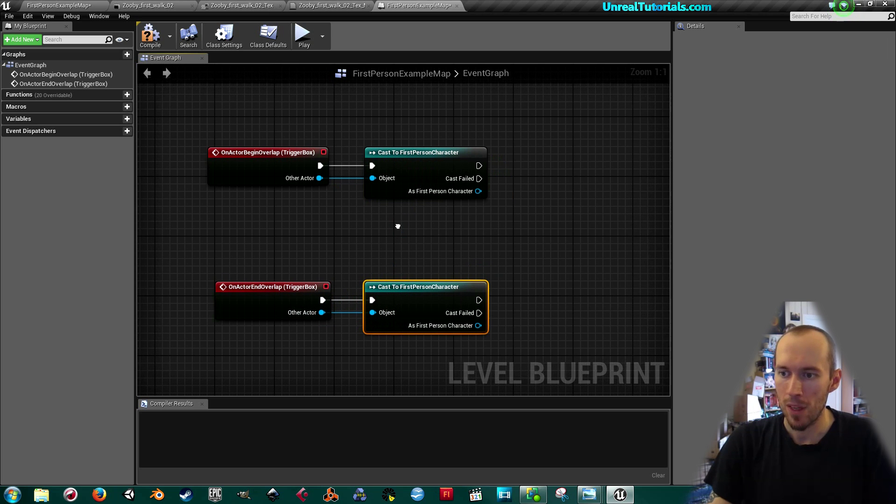
pyautogui.moveTo(398, 282); pyautogui.dragTo(390, 283)
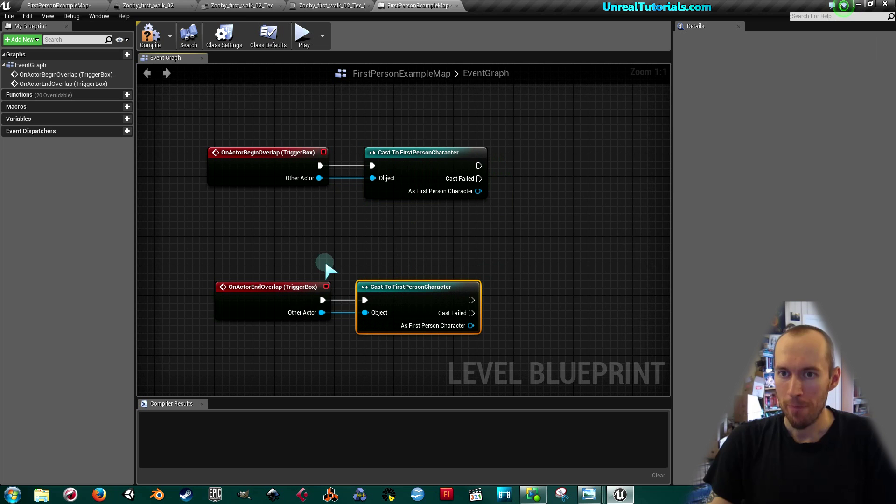
# Compile the level blueprint and tidy the end-overlap nodes.
pyautogui.click(150, 35)
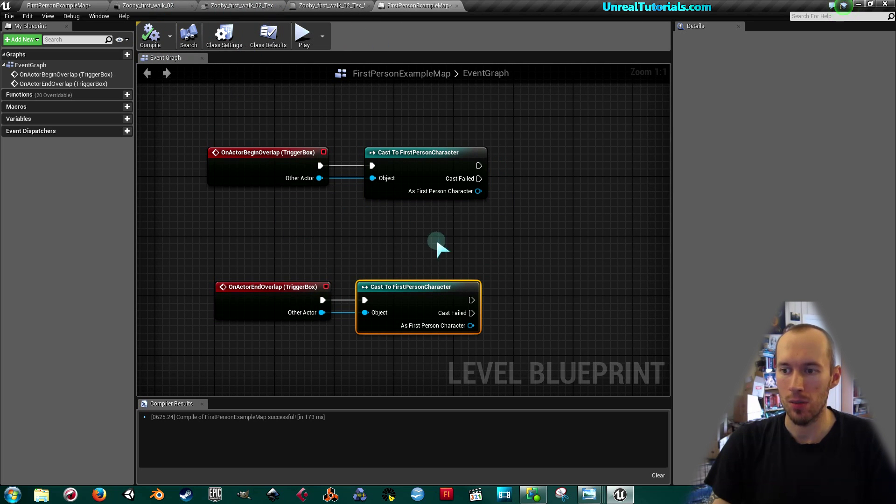
pyautogui.moveTo(261, 287); pyautogui.dragTo(254, 287)
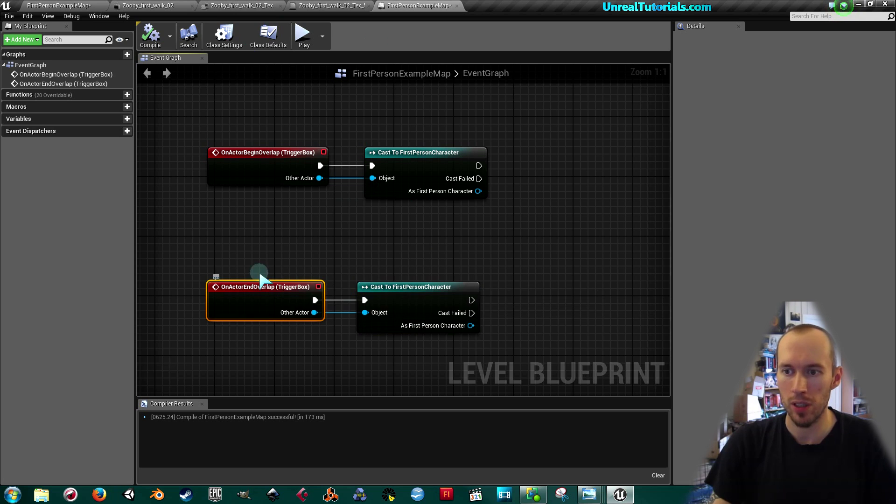
pyautogui.moveTo(412, 200); pyautogui.dragTo(385, 202, button='right')
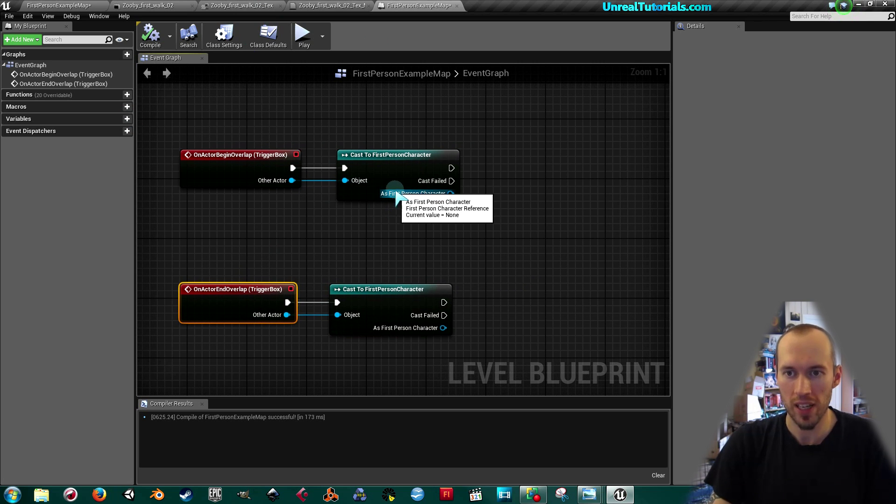
# Add a new blueprint variable of type Media Player.
pyautogui.click(21, 40)
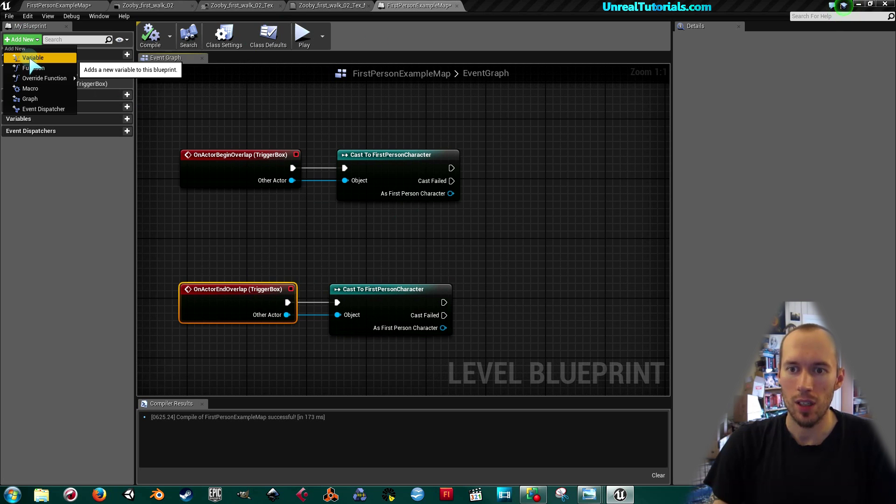
pyautogui.click(32, 58)
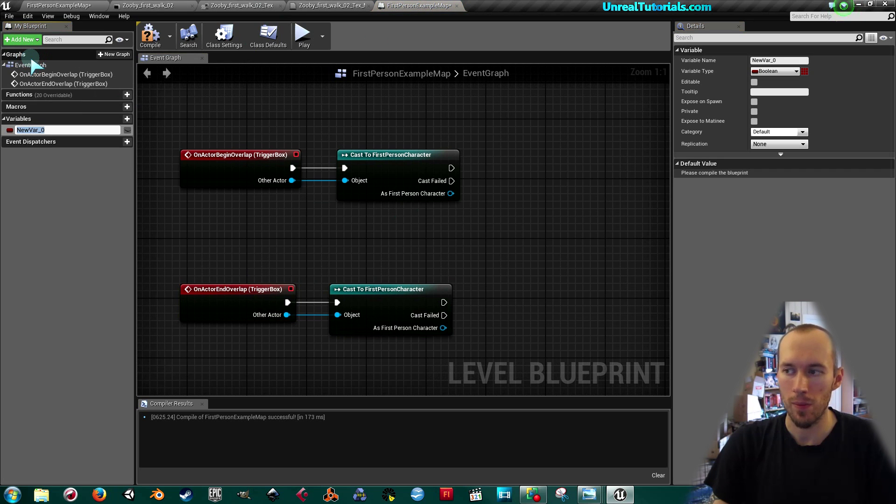
pyautogui.moveTo(670, 227); pyautogui.dragTo(609, 224)
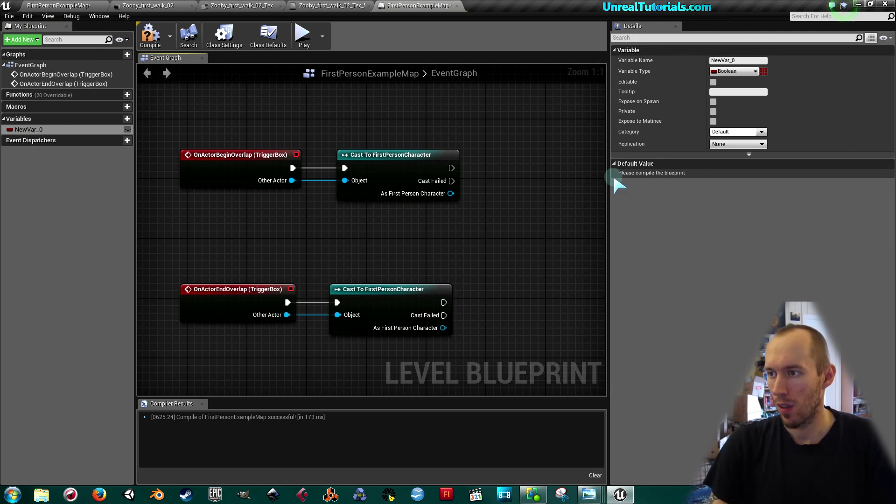
pyautogui.click(730, 72)
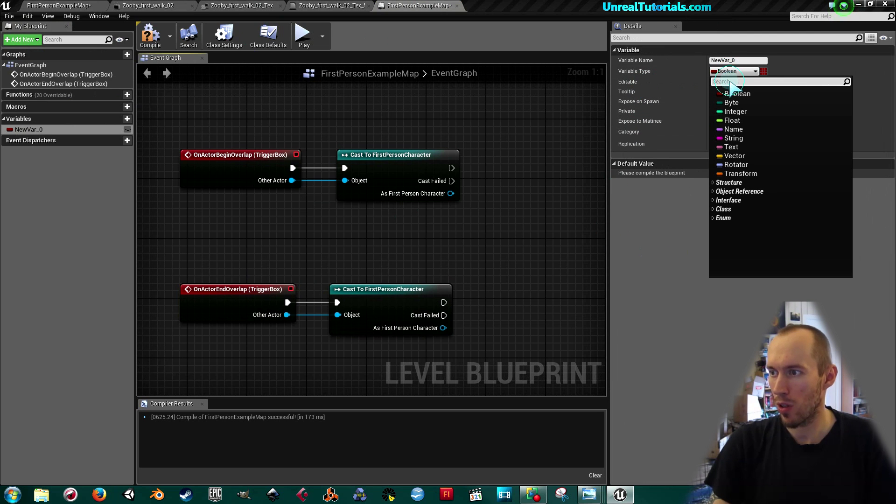
pyautogui.write('media')
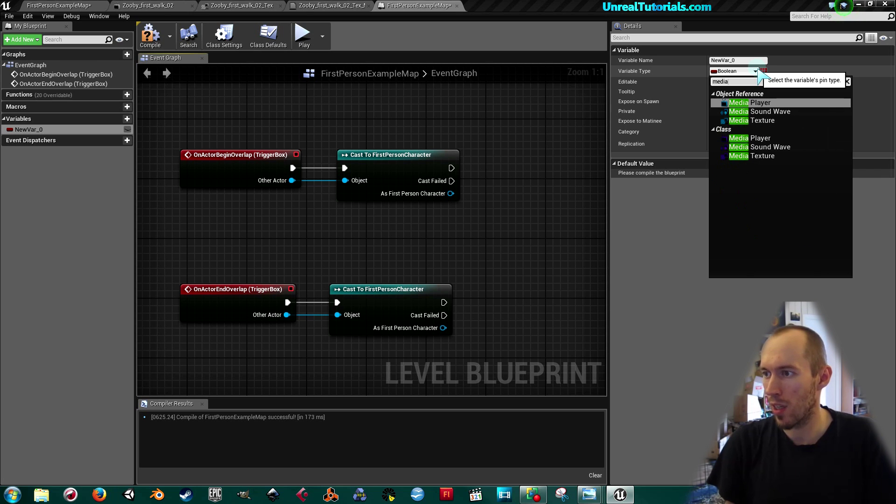
pyautogui.press('Return')
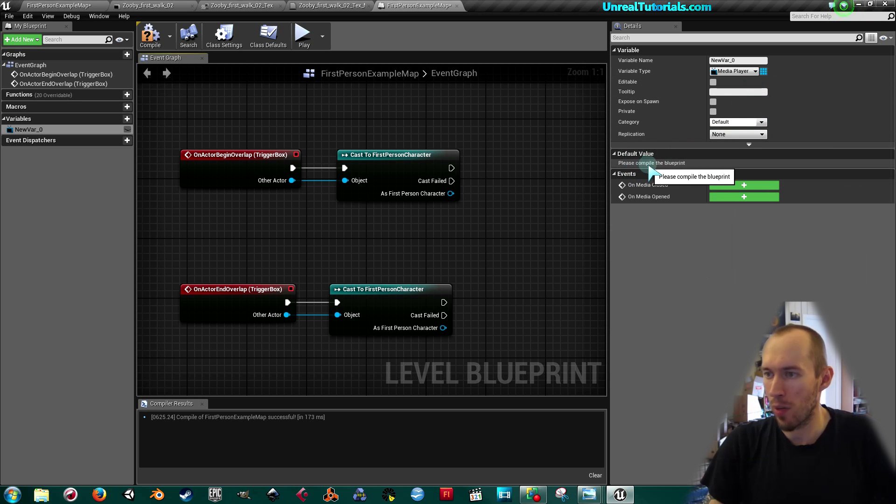
# Compile, set the variable's default value to Zooby_first_walk_02, and compile again.
pyautogui.click(155, 45)
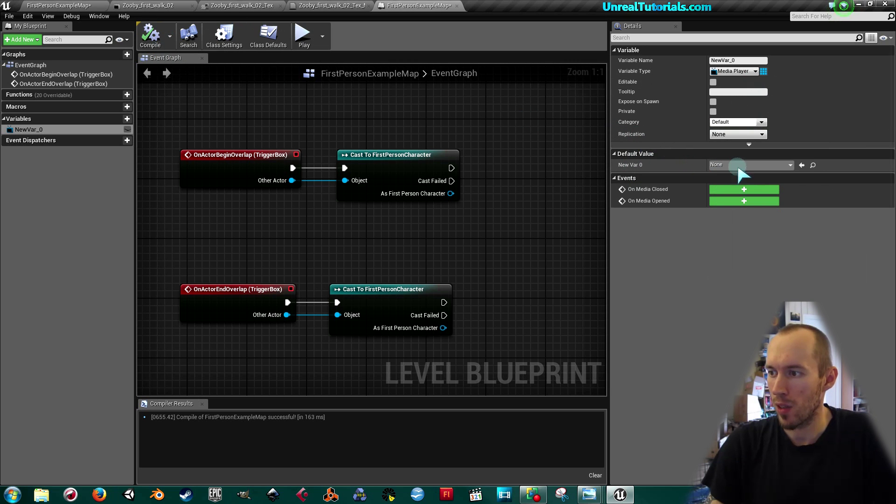
pyautogui.click(780, 166)
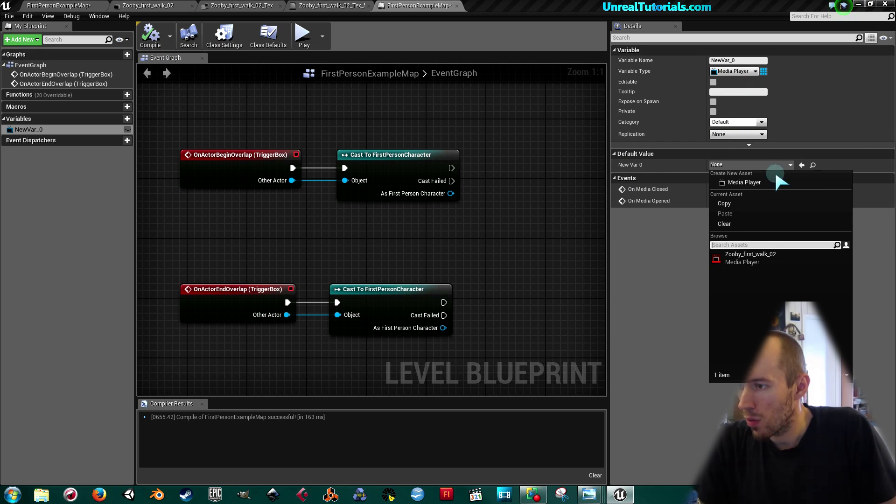
pyautogui.click(758, 259)
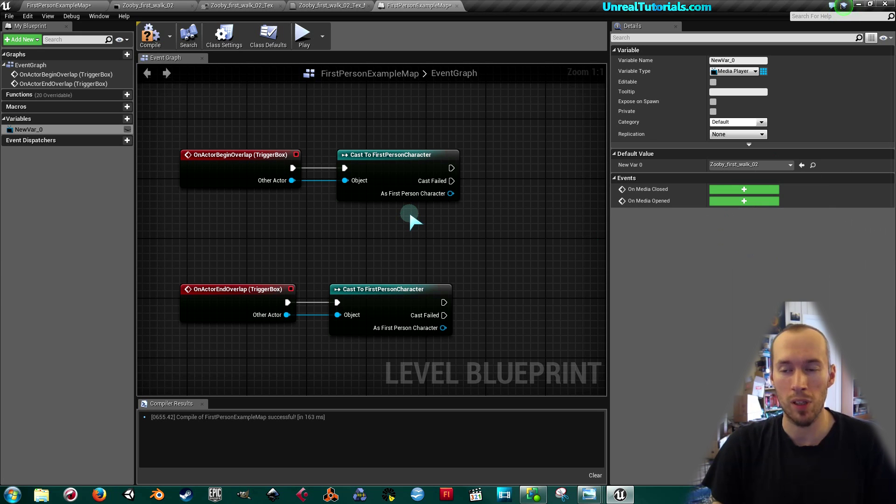
pyautogui.click(149, 42)
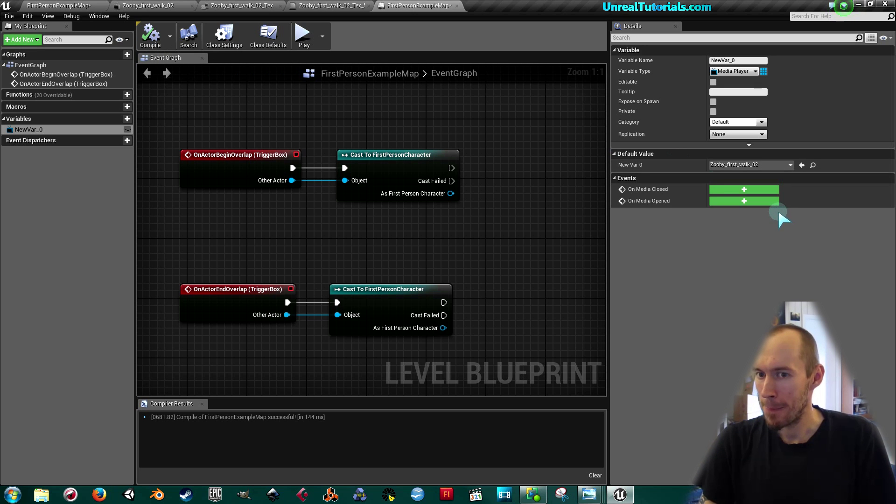
# Rename the variable to MovieVariable, recompile, and reselect Zooby_first_walk_02 as default.
pyautogui.click(739, 60)
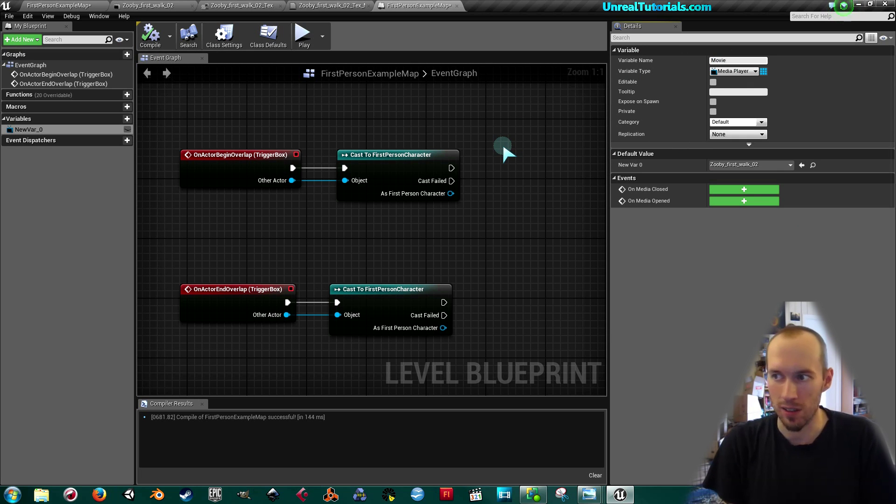
pyautogui.write('MovieVariable')
pyautogui.press('Return')
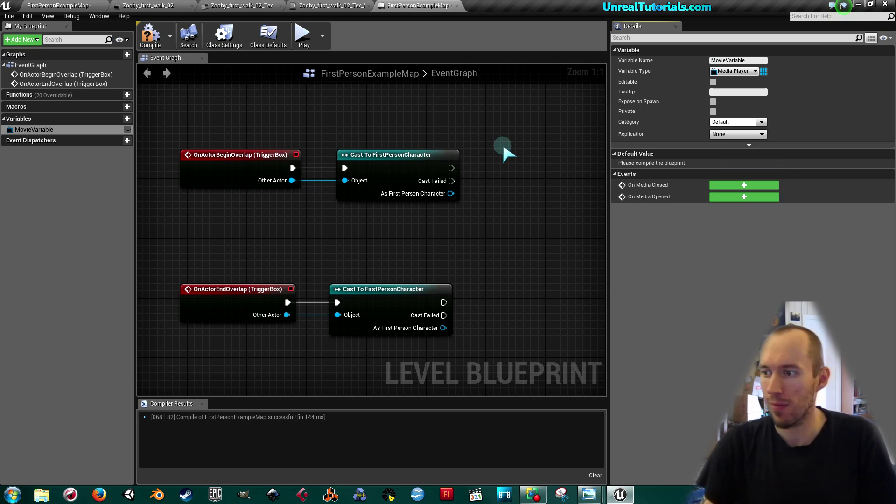
pyautogui.click(150, 34)
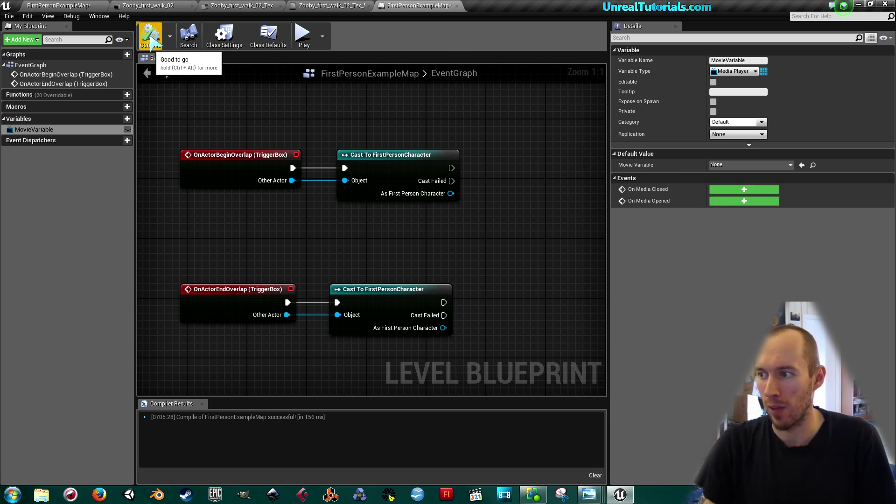
pyautogui.click(716, 165)
pyautogui.click(737, 255)
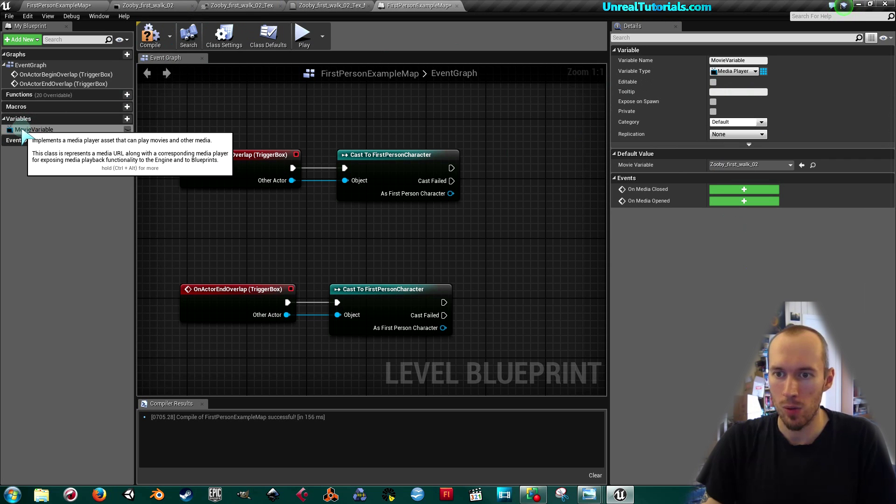
# Place a MovieVariable getter node in the event graph.
pyautogui.moveTo(19, 129); pyautogui.dragTo(351, 251)
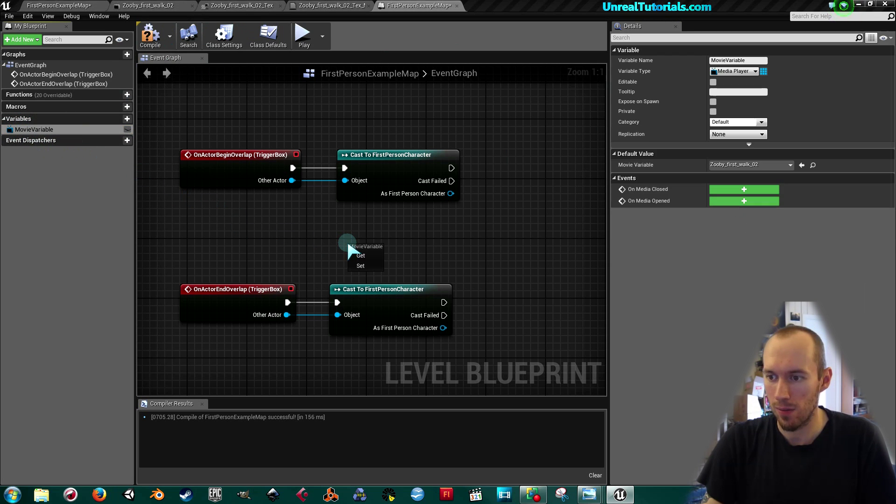
pyautogui.click(359, 256)
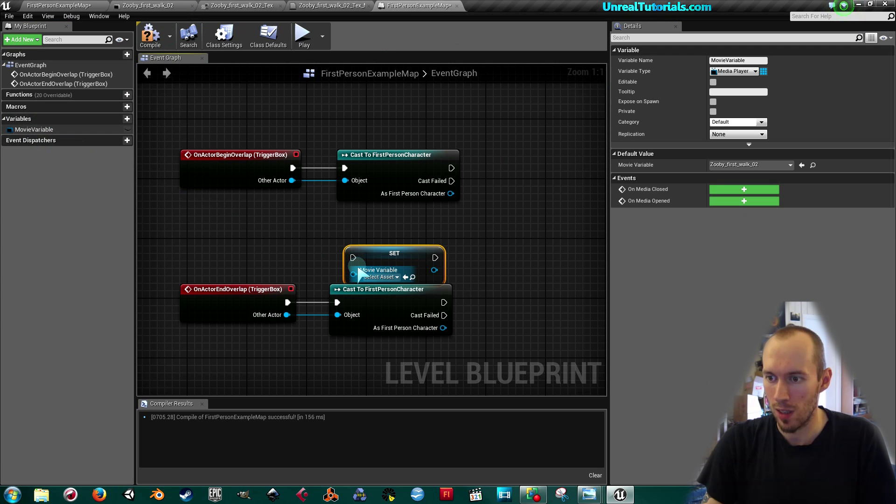
pyautogui.press('Delete')
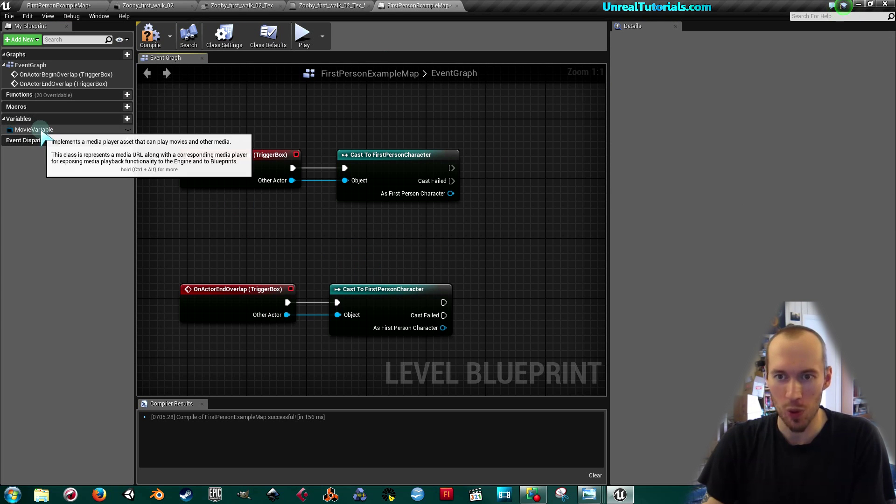
pyautogui.moveTo(44, 130); pyautogui.dragTo(356, 234)
pyautogui.click(368, 244)
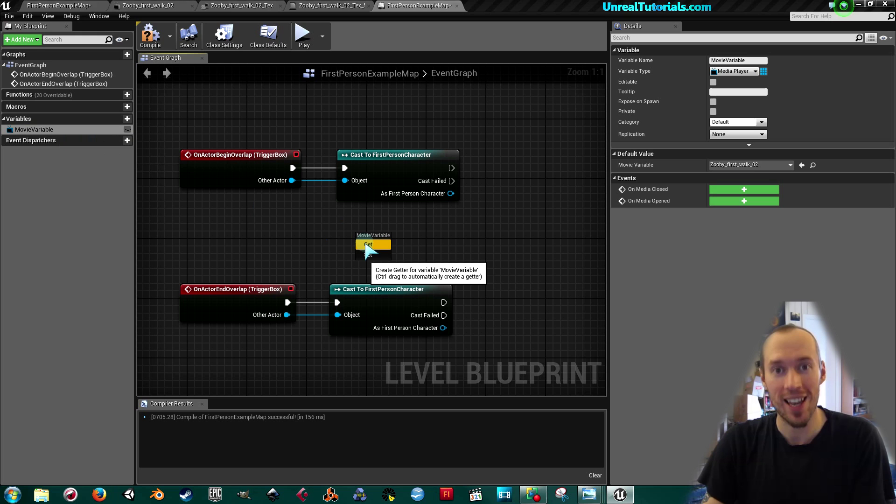
pyautogui.moveTo(459, 227); pyautogui.dragTo(361, 215, button='right')
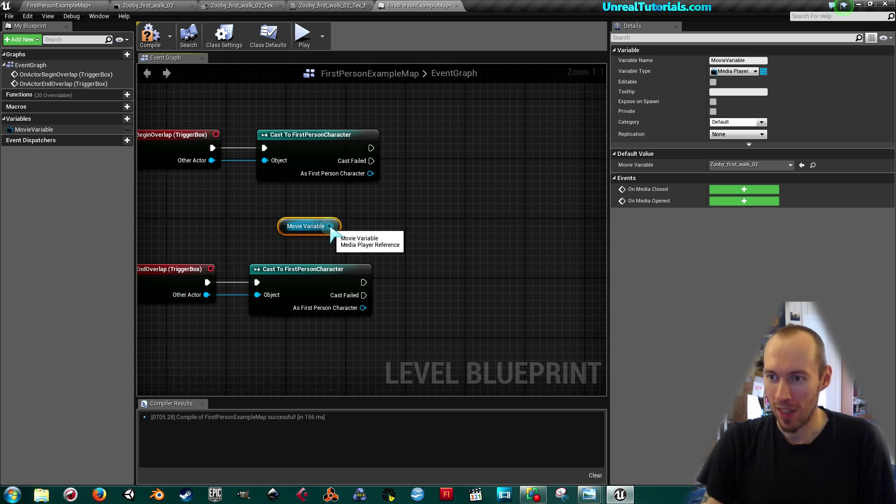
# Add a Play node from MovieVariable and wire the begin-overlap cast into it.
pyautogui.moveTo(329, 226); pyautogui.dragTo(417, 177)
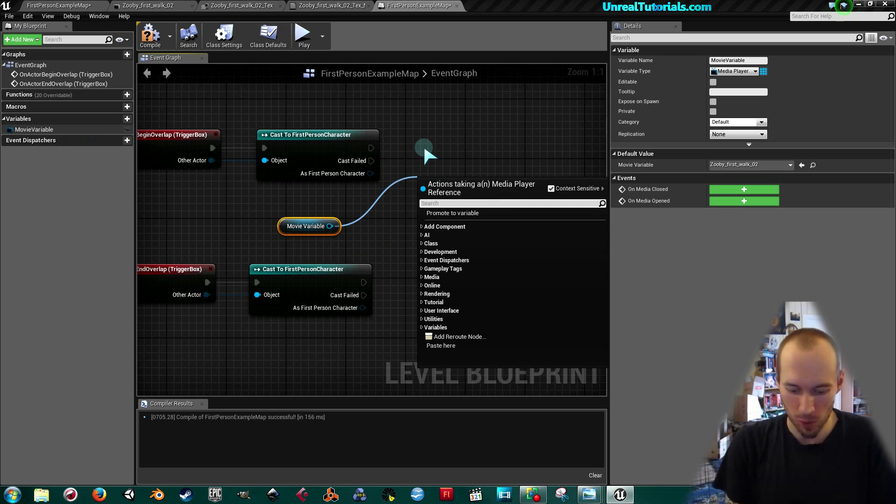
pyautogui.write('lpay')
pyautogui.press('BackSpace')
pyautogui.press('BackSpace')
pyautogui.press('BackSpace')
pyautogui.press('BackSpace')
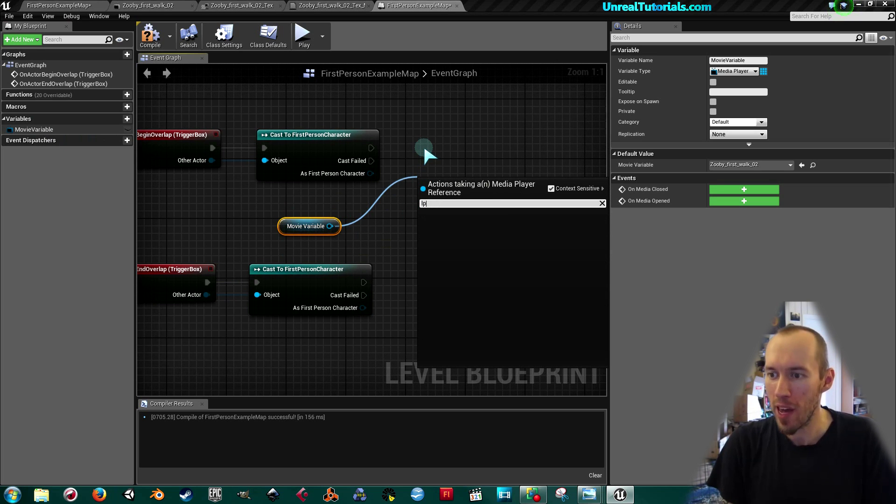
pyautogui.write('play')
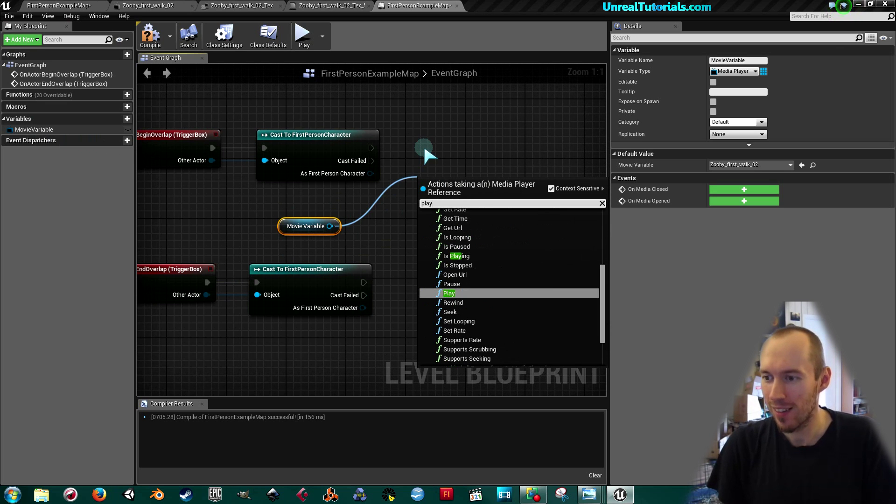
pyautogui.press('Return')
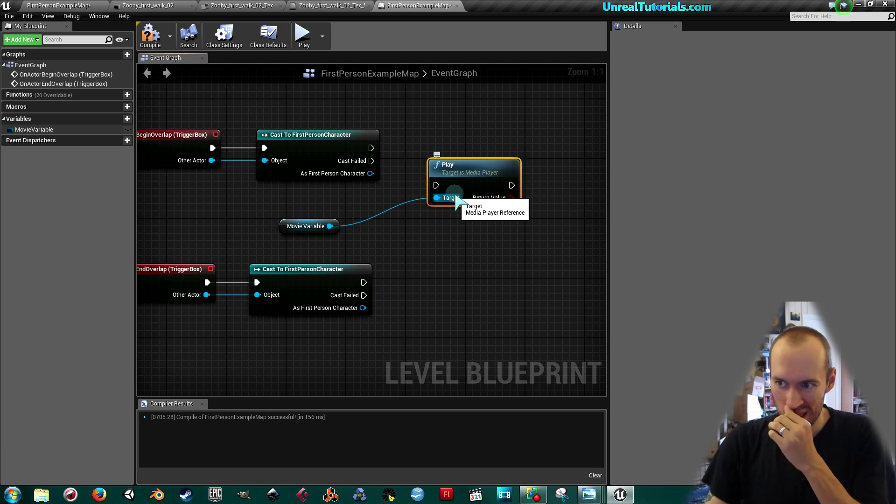
pyautogui.moveTo(375, 145); pyautogui.dragTo(461, 161)
# Add a Pause node on Movie Variable and wire the end-overlap cast into it.
pyautogui.moveTo(471, 272); pyautogui.dragTo(432, 247, button='right')
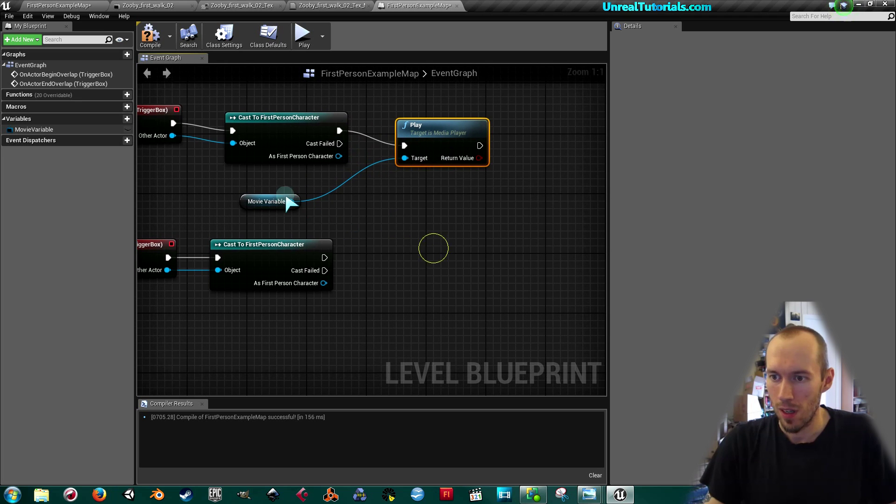
pyautogui.moveTo(290, 201); pyautogui.dragTo(401, 238)
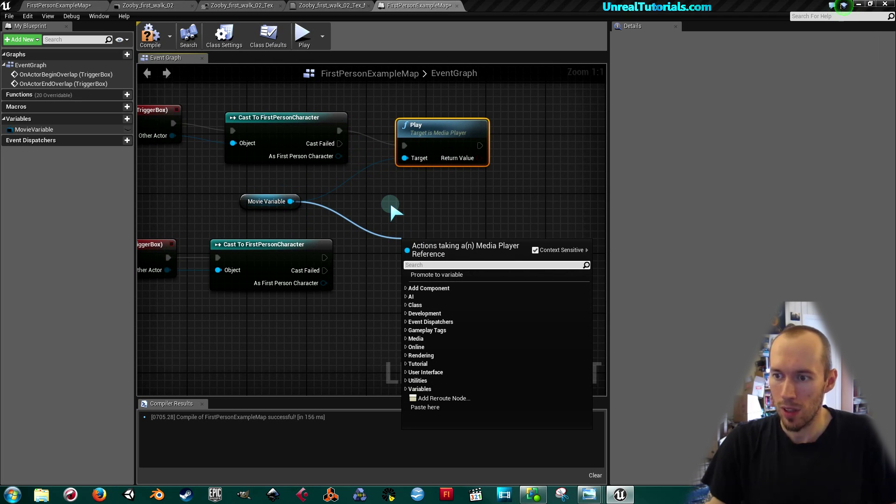
pyautogui.write('pause')
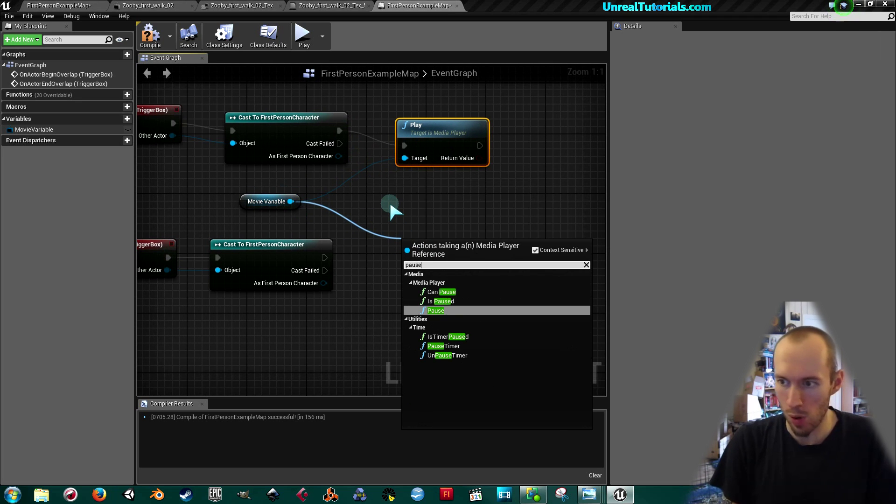
pyautogui.press('Return')
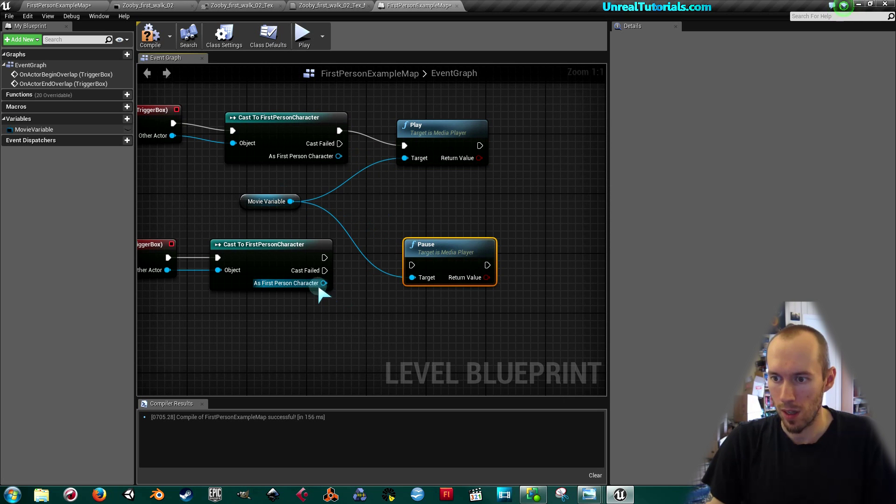
pyautogui.moveTo(324, 257); pyautogui.dragTo(411, 265)
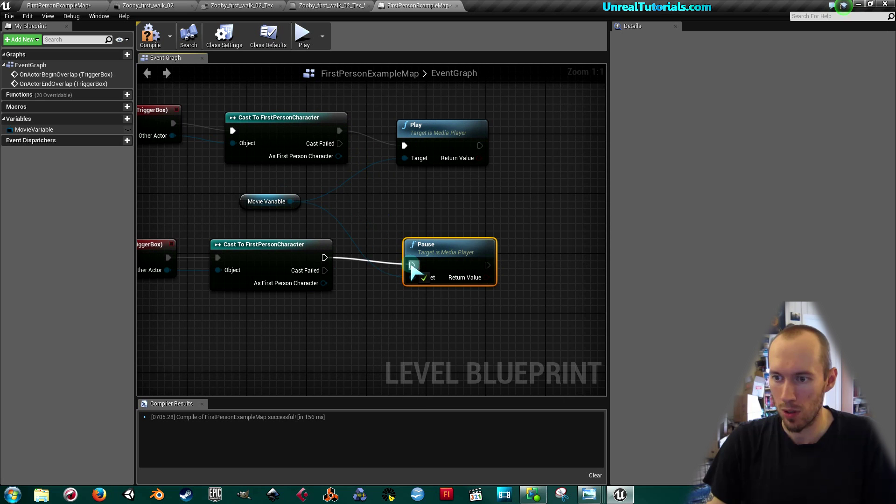
# Rearrange the end-overlap and Movie Variable nodes, then compile the level blueprint.
pyautogui.moveTo(351, 281); pyautogui.dragTo(386, 288, button='right')
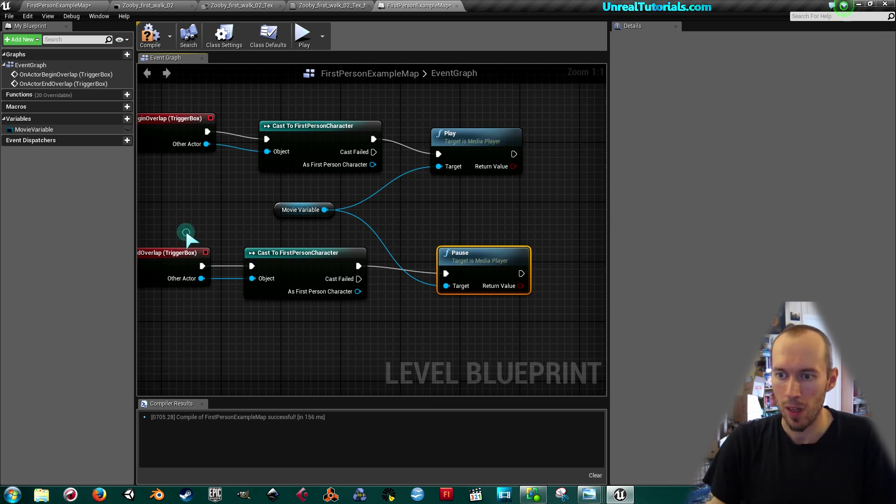
pyautogui.moveTo(185, 230); pyautogui.dragTo(283, 296)
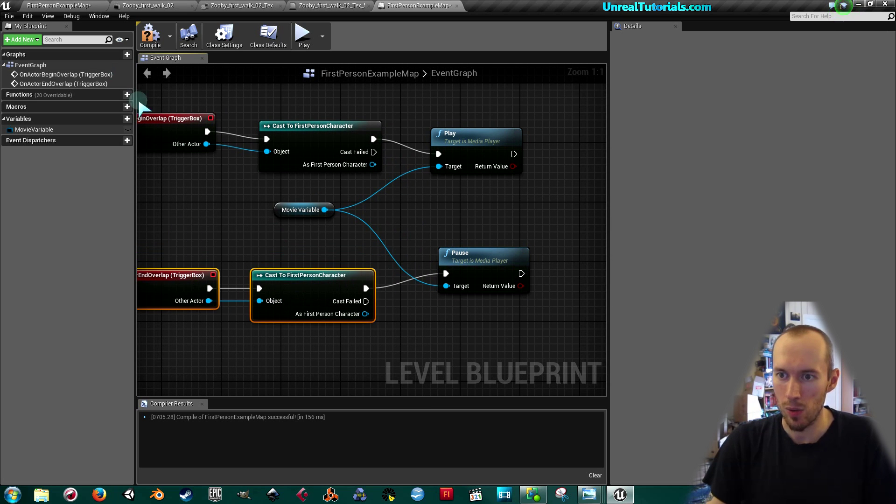
pyautogui.moveTo(178, 104); pyautogui.dragTo(270, 115, button='right')
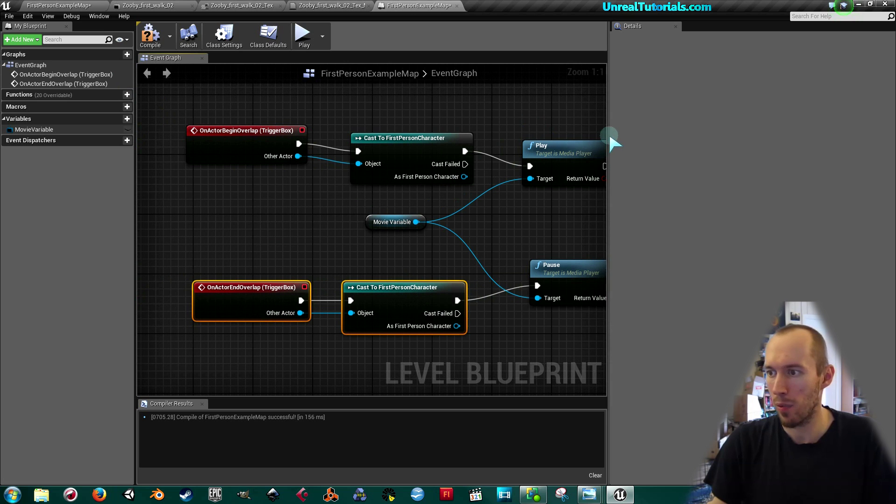
pyautogui.moveTo(608, 130); pyautogui.dragTo(706, 131)
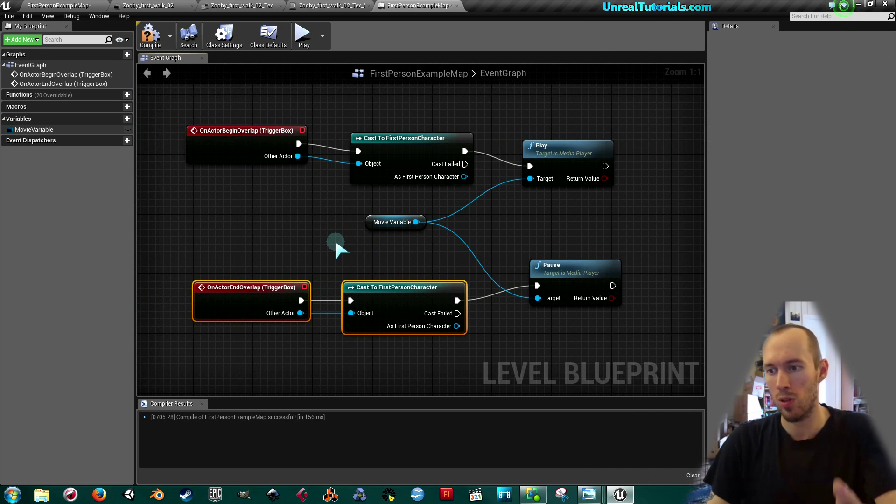
pyautogui.moveTo(335, 237); pyautogui.dragTo(295, 218, button='right')
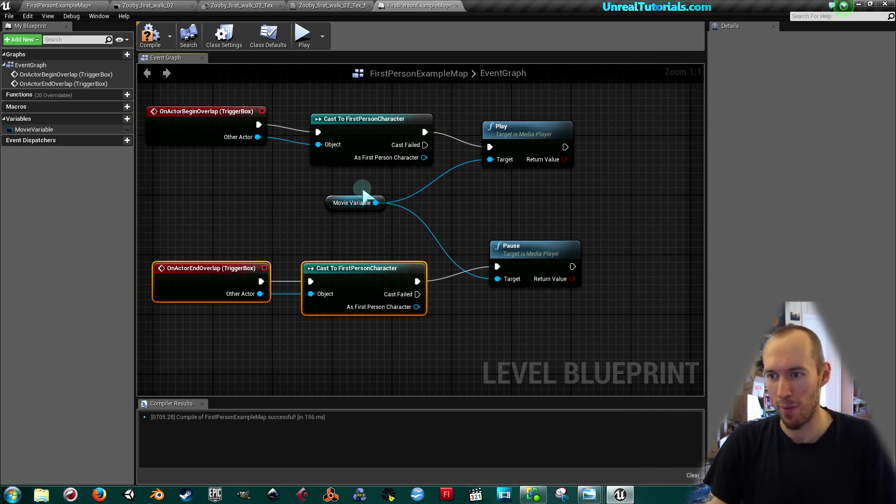
pyautogui.moveTo(363, 193); pyautogui.dragTo(408, 201)
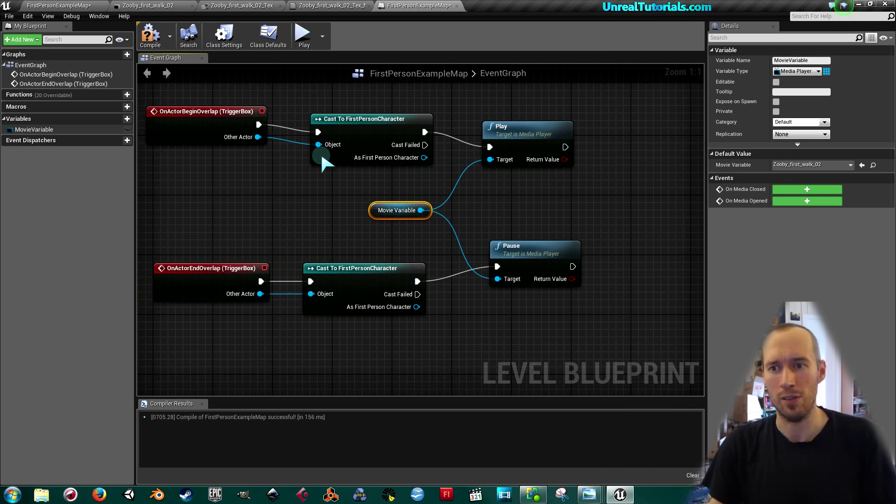
pyautogui.click(149, 37)
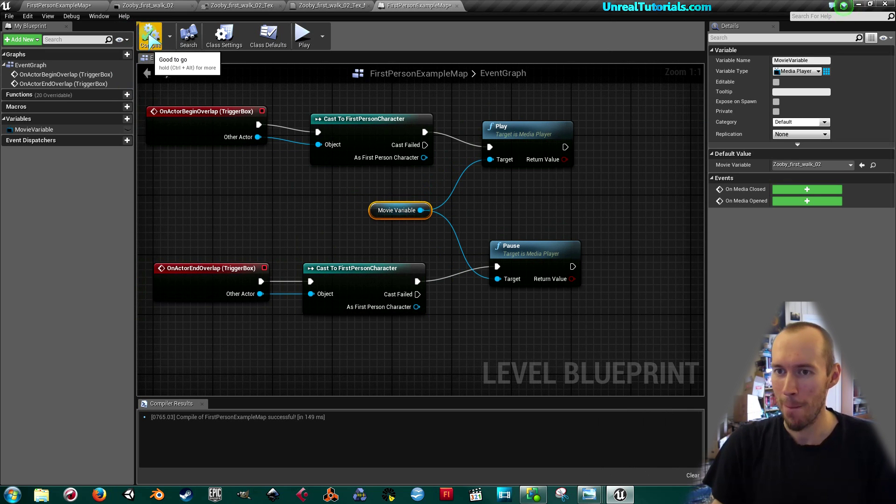
# Save the FirstPersonExampleMap level and start a play-test.
pyautogui.click(82, 6)
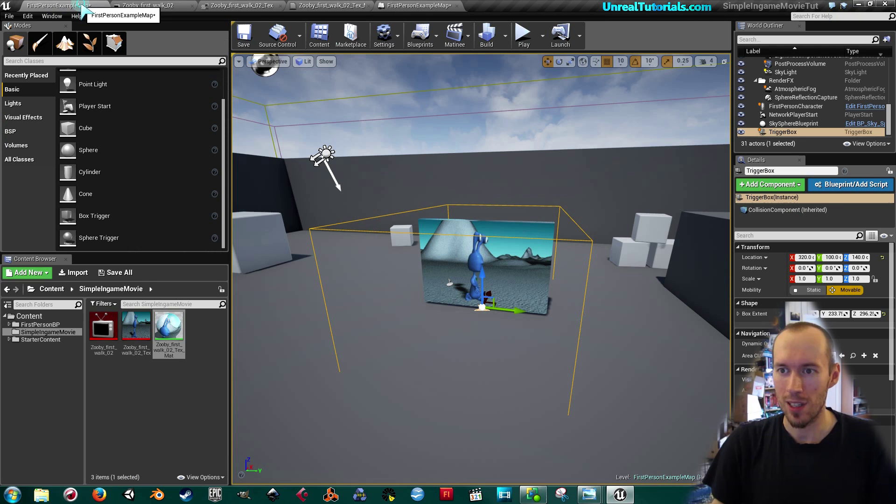
pyautogui.click(243, 38)
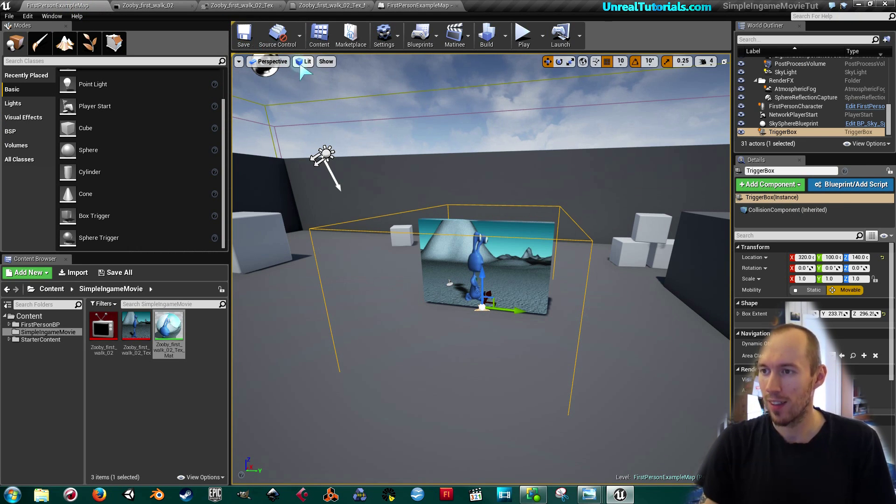
pyautogui.click(523, 41)
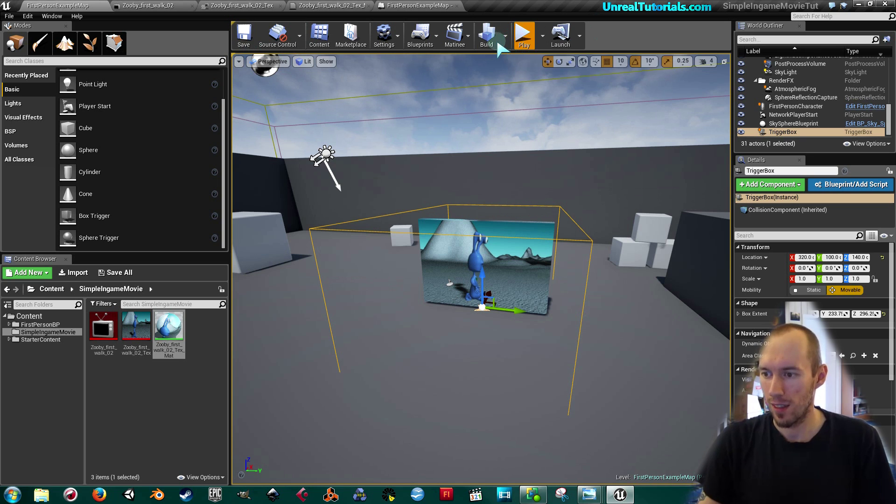
# Walk toward and away from the video screen repeatedly, then end the play-test.
pyautogui.press('w')
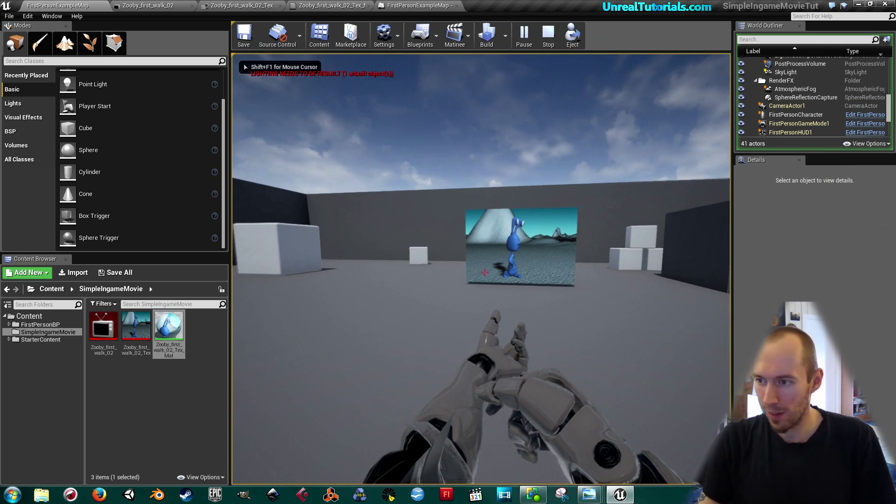
pyautogui.press('w')
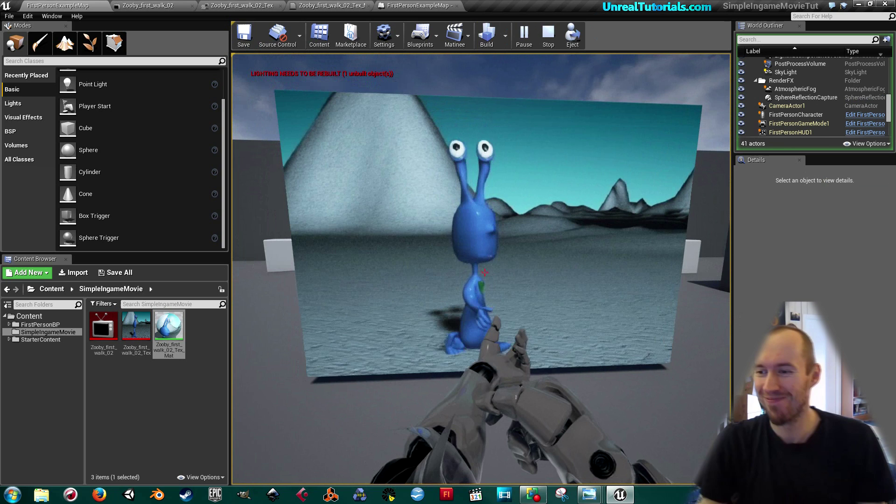
pyautogui.press('d')
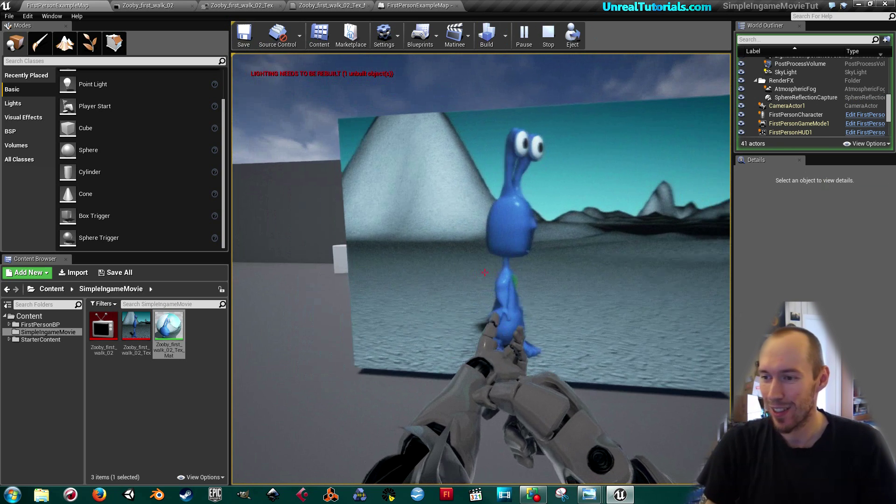
pyautogui.press('s')
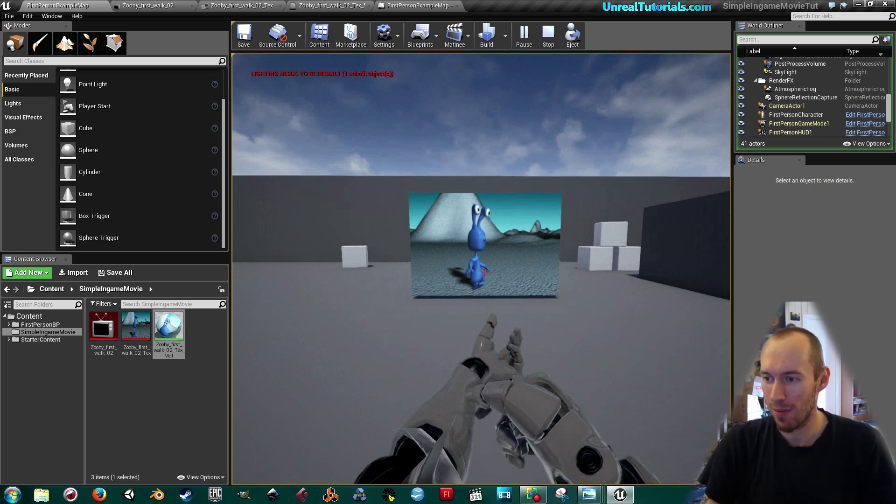
pyautogui.press('w')
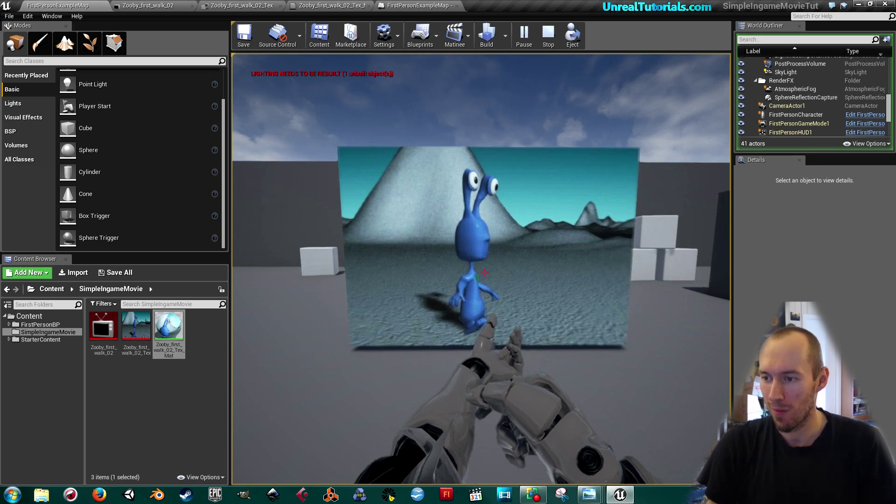
pyautogui.press('s')
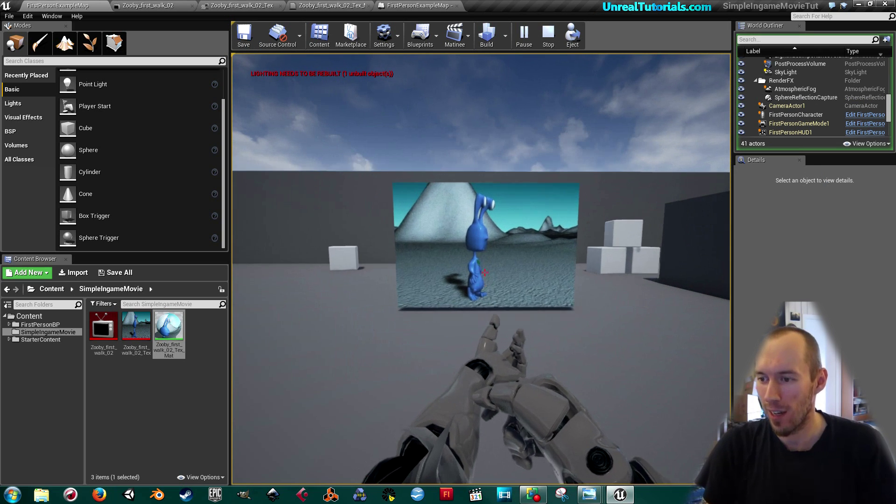
pyautogui.press('w')
pyautogui.press('s')
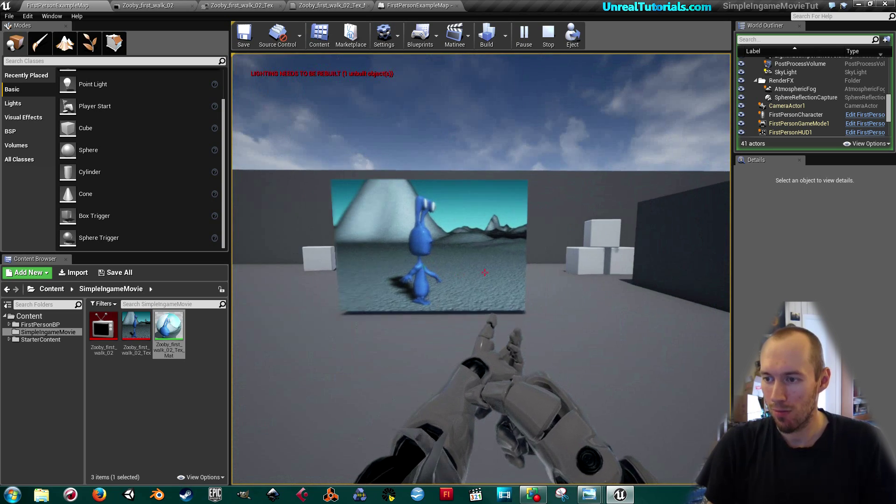
pyautogui.press('w')
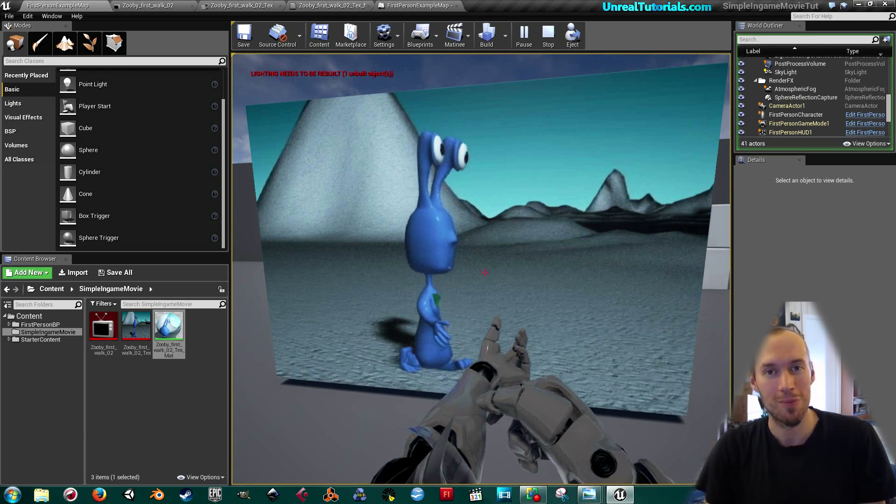
pyautogui.press('Escape')
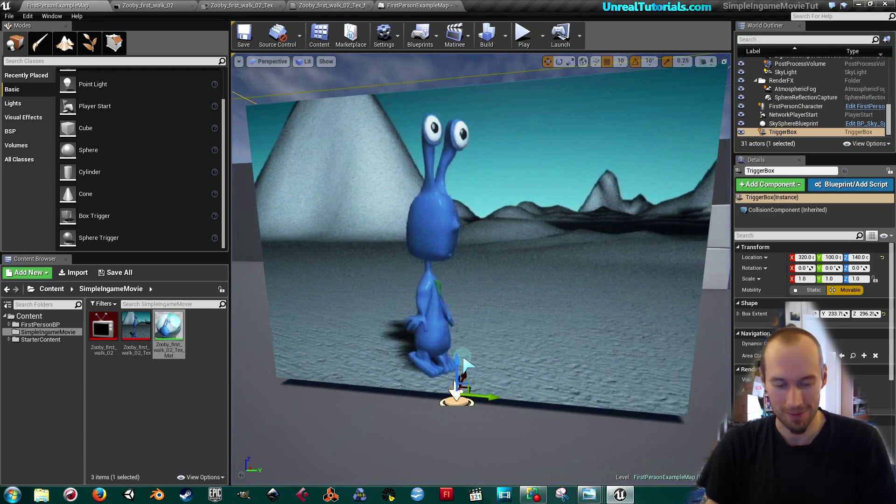